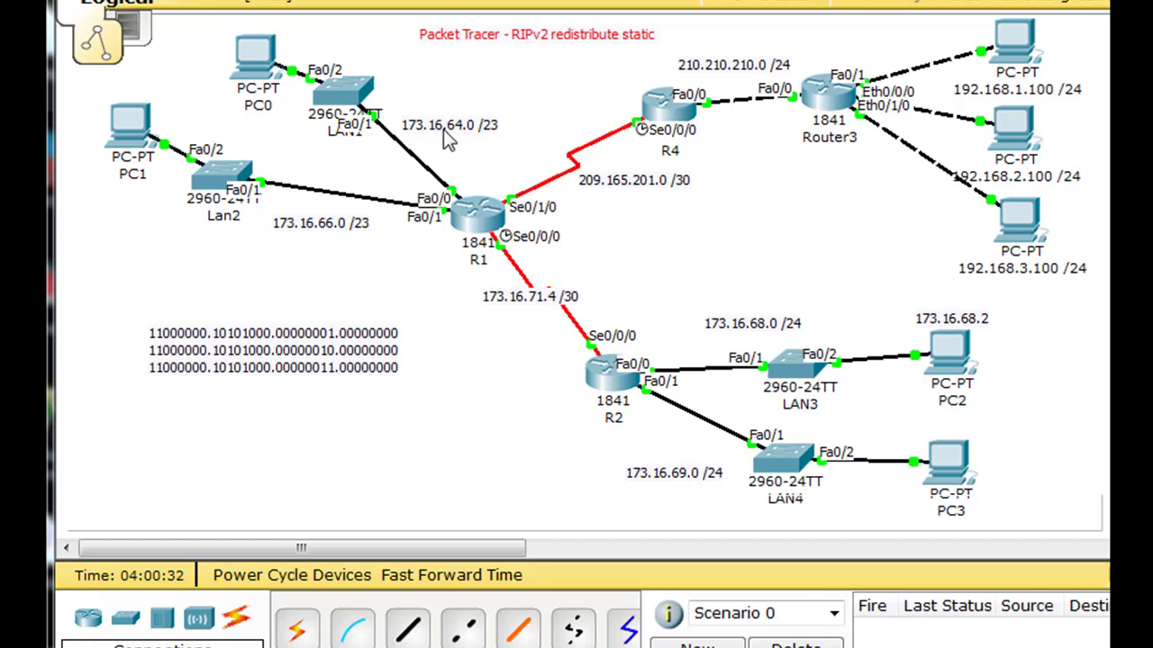
Open Router3's configuration and look over its list of static routes.
left_click(830, 99)
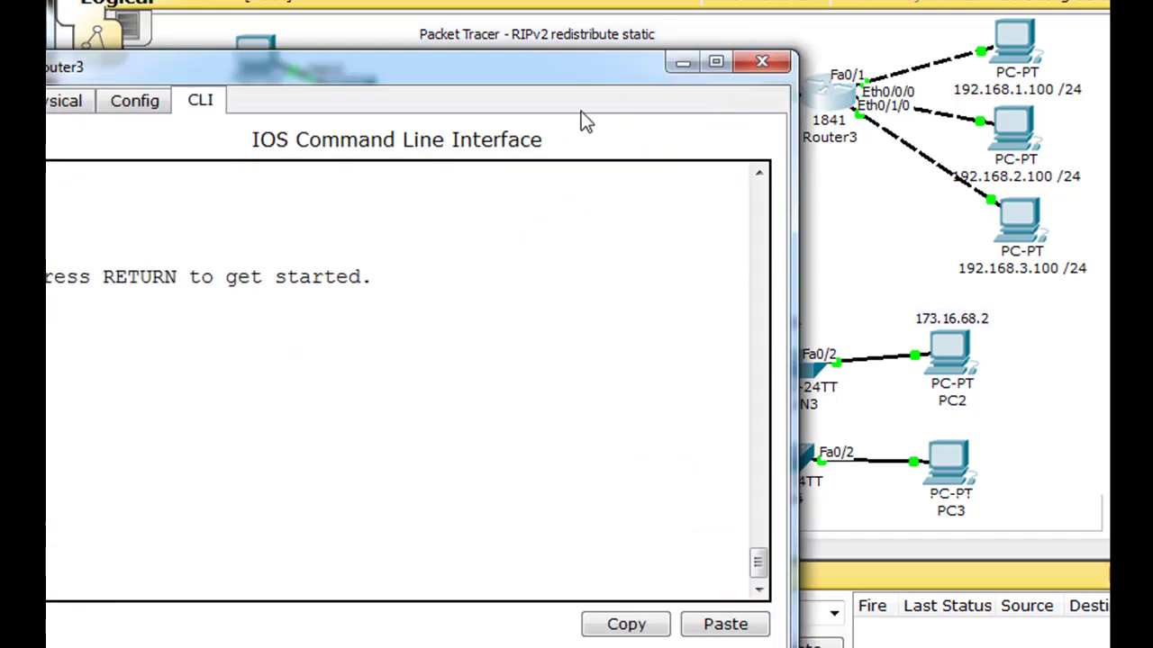
left_click_drag(541, 71, 799, 19)
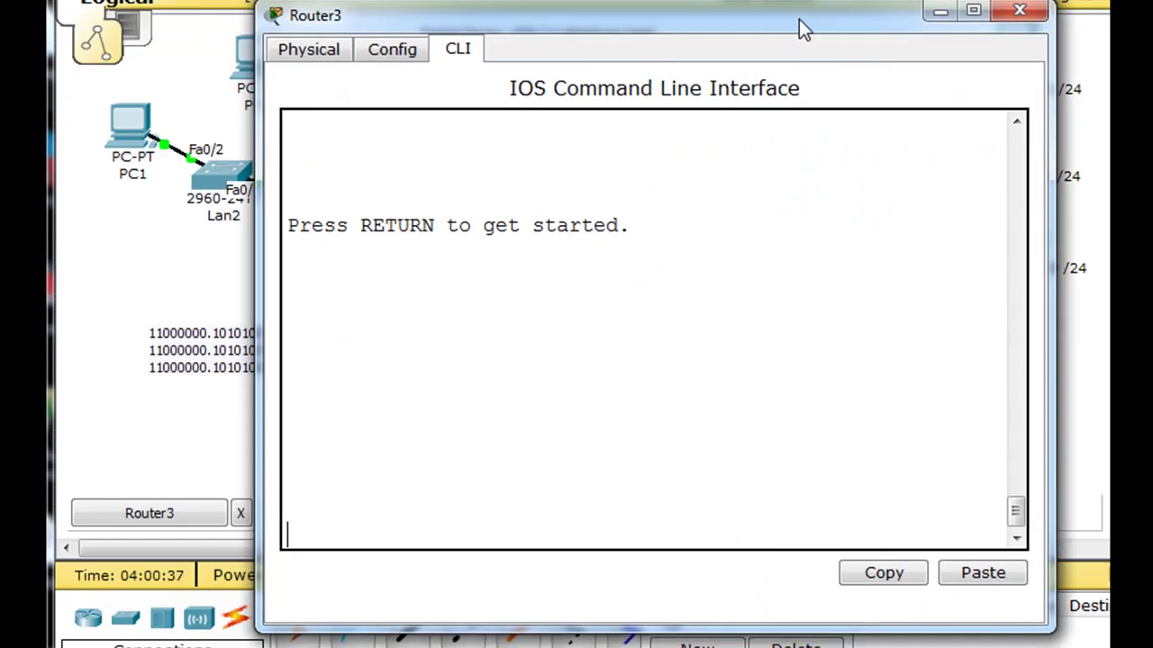
left_click(392, 52)
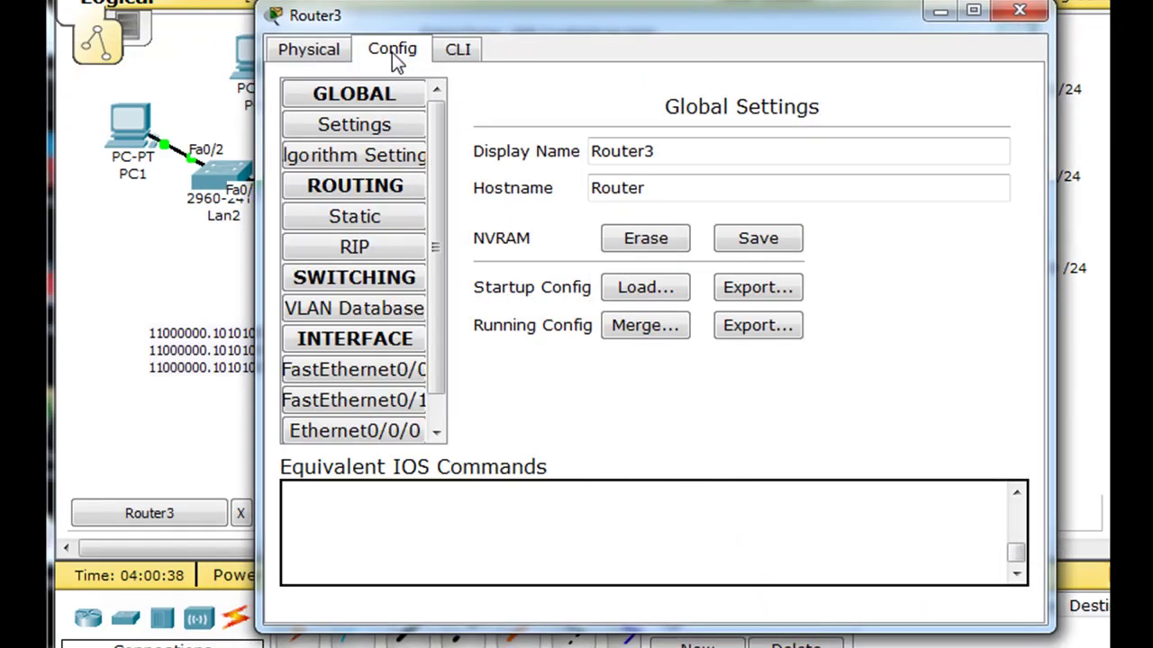
left_click(355, 222)
left_click_drag(600, 15, 544, 2)
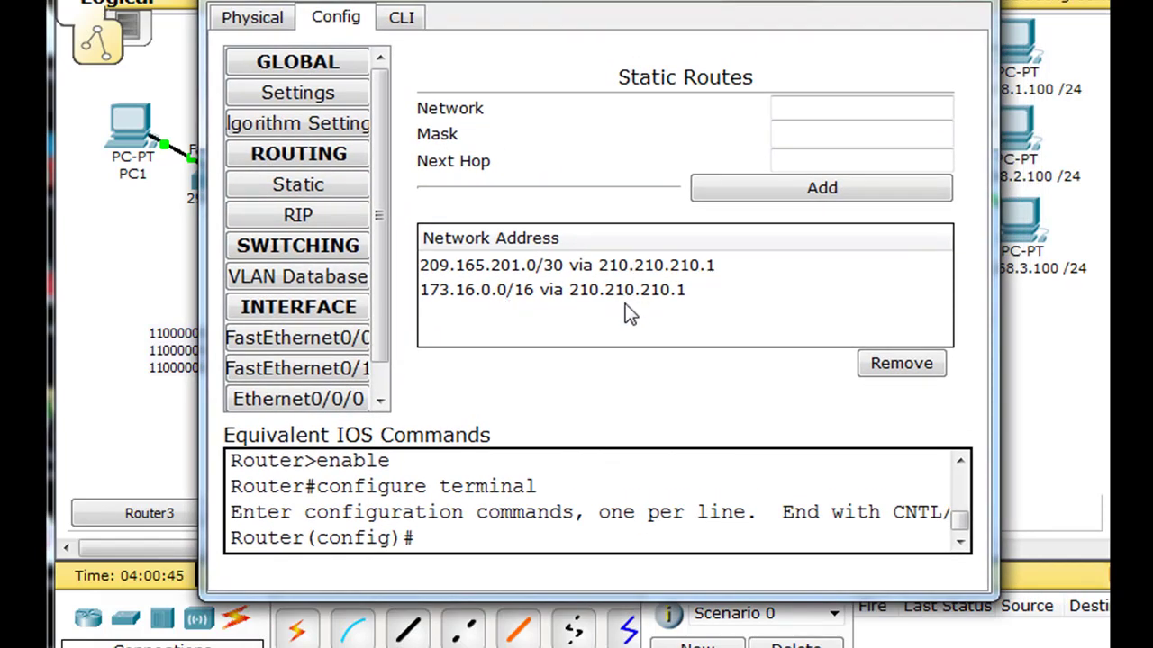
Leave configuration mode in Router3's command line and page through the running configuration to the ip route entries.
left_click(400, 18)
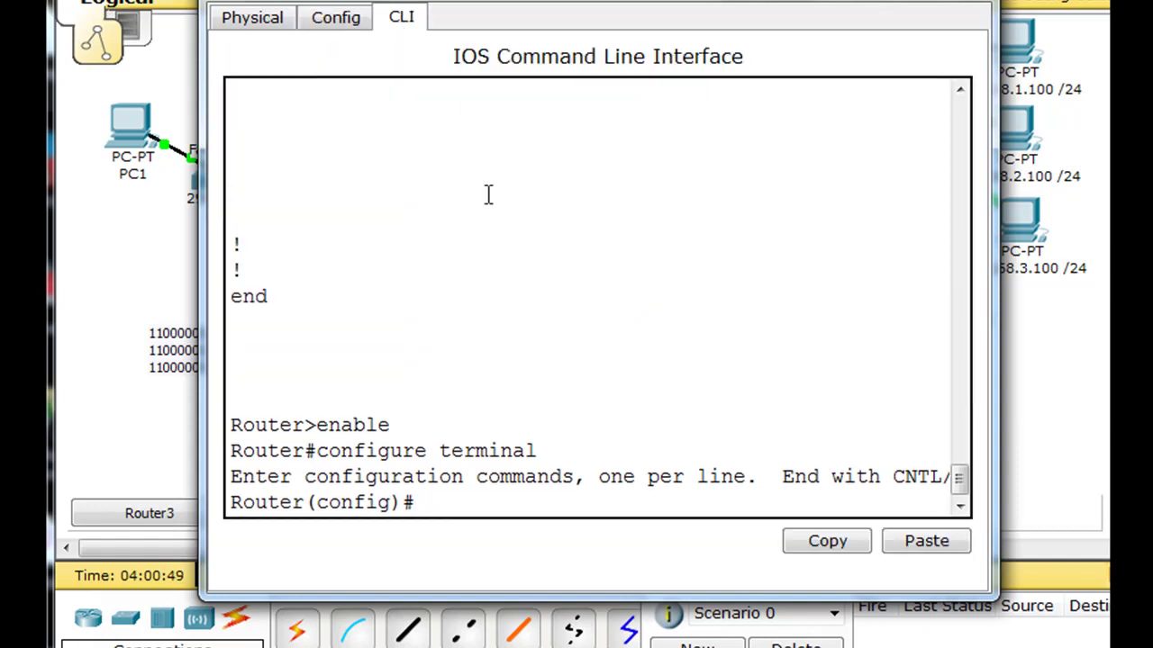
key("ctrl+z")
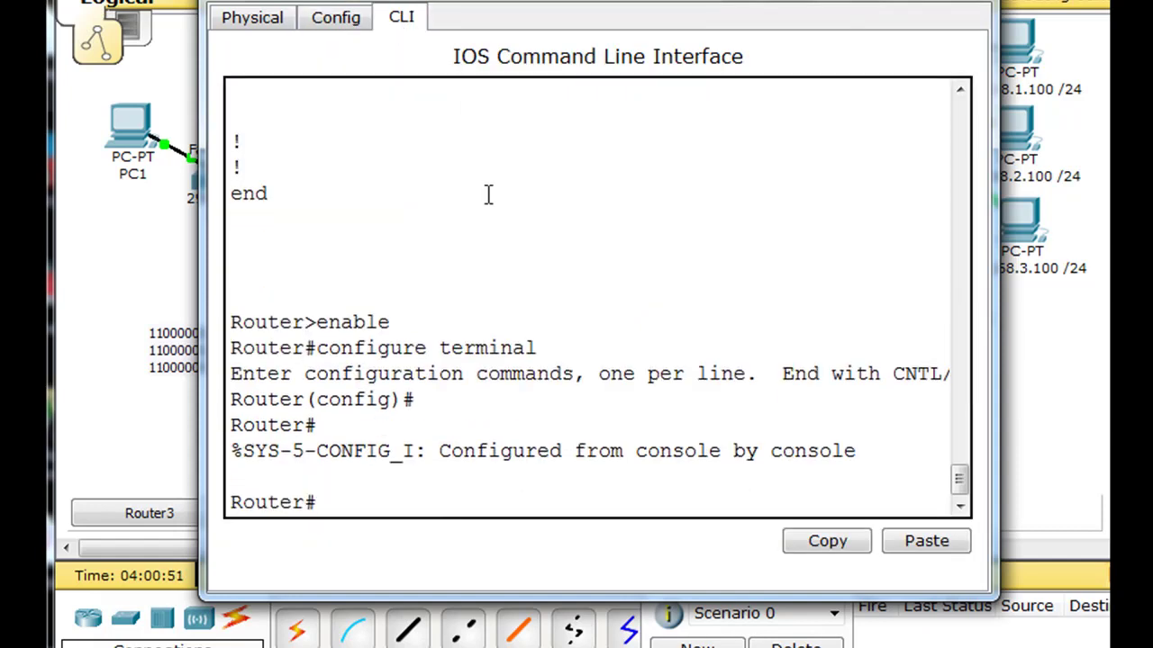
type("show run")
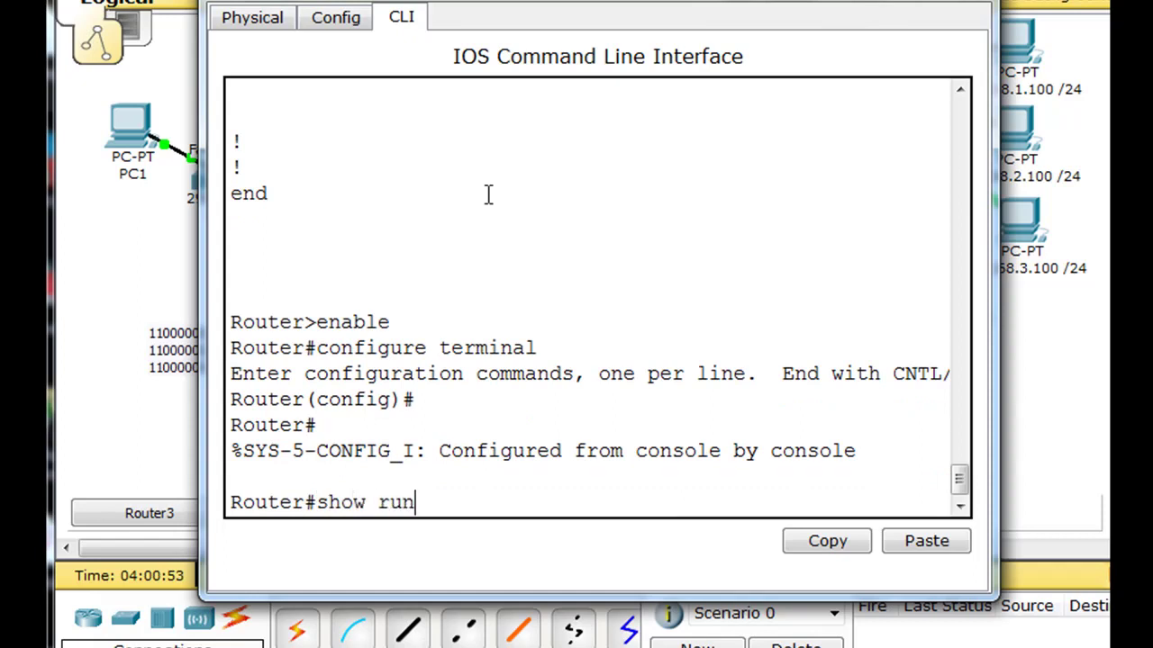
key("Return")
key("space")
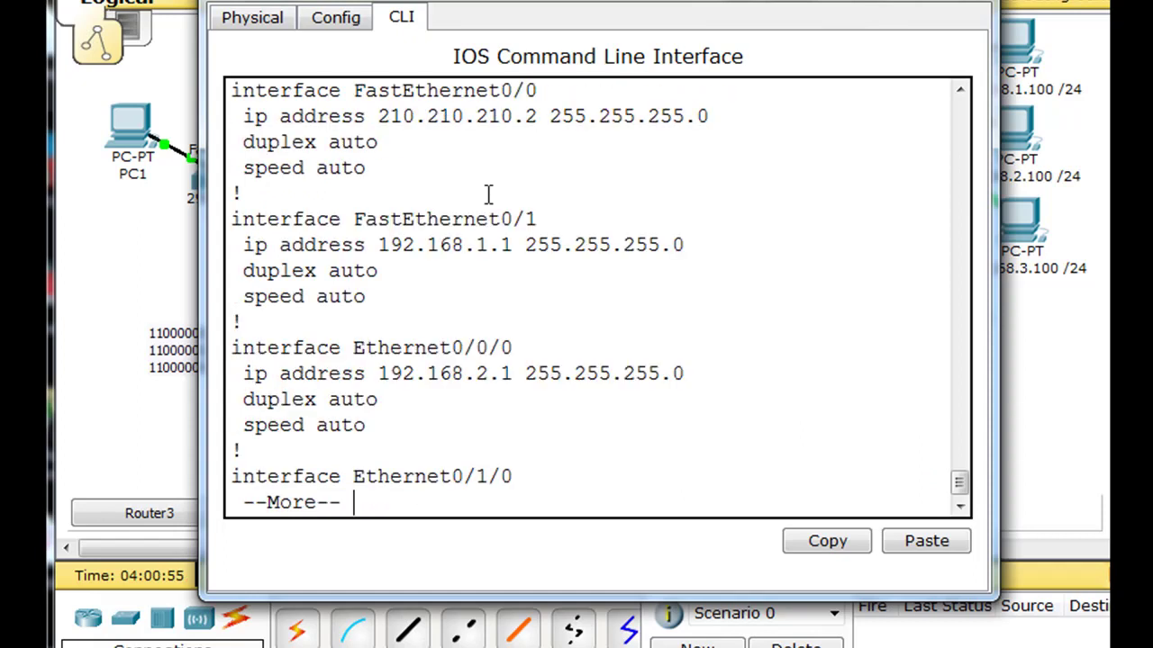
key("space")
left_click_drag(701, 2, 672, 0)
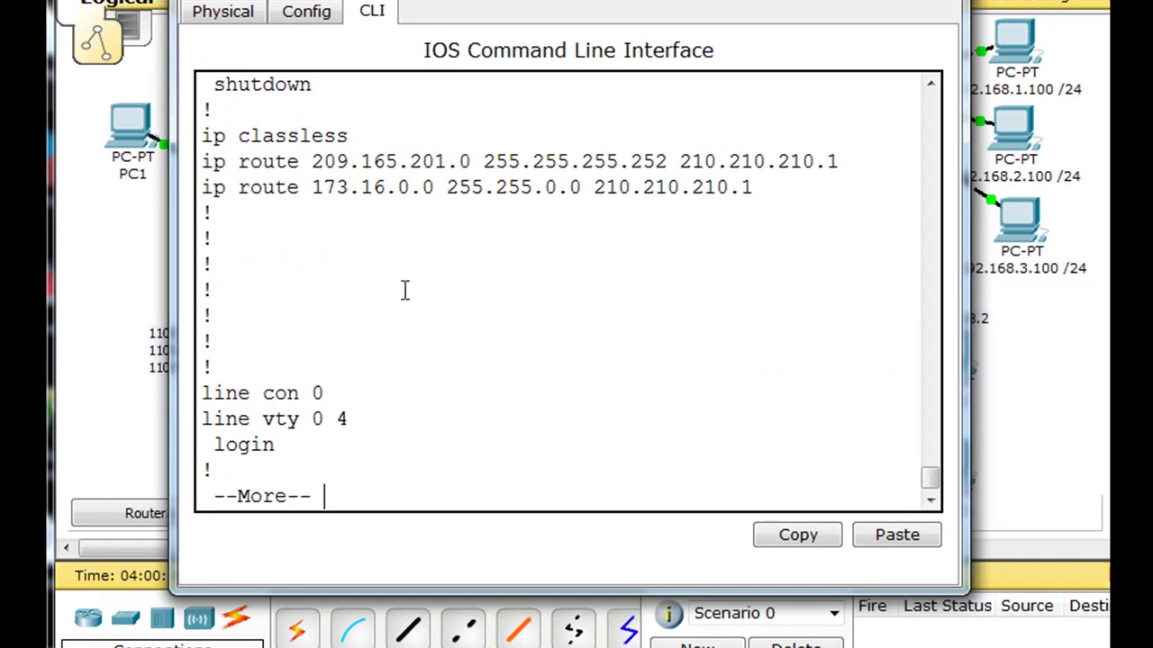
Examine the destination networks, mask and next hop in Router3's two ip route lines, and close the router window.
left_click_drag(311, 162, 472, 161)
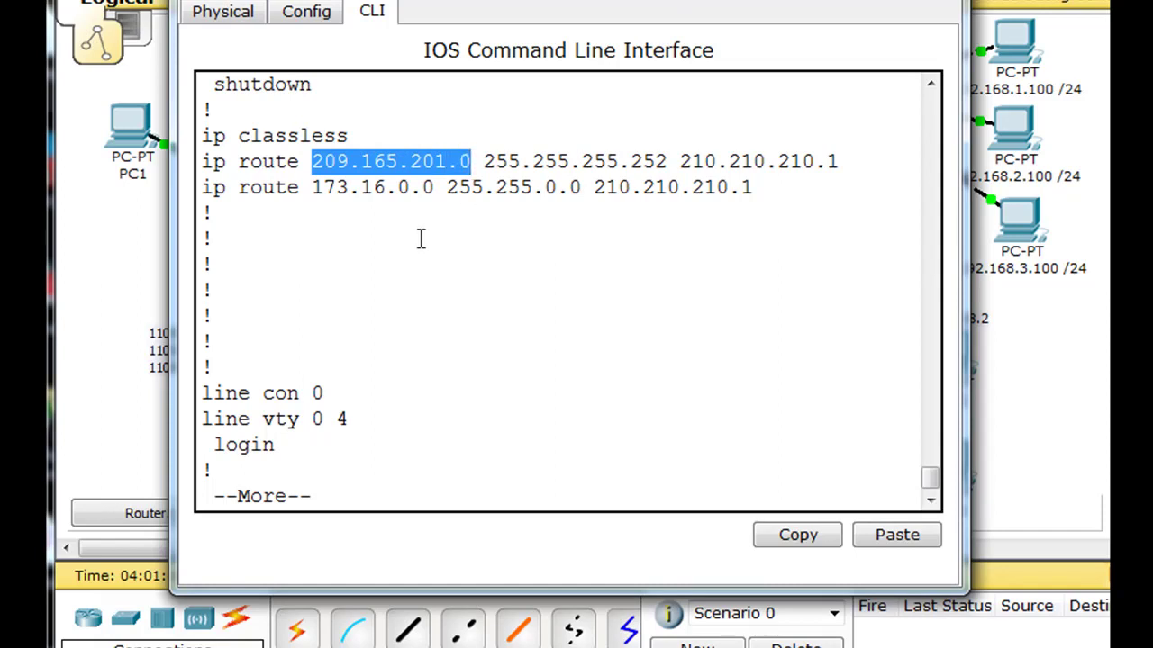
left_click_drag(312, 191, 436, 187)
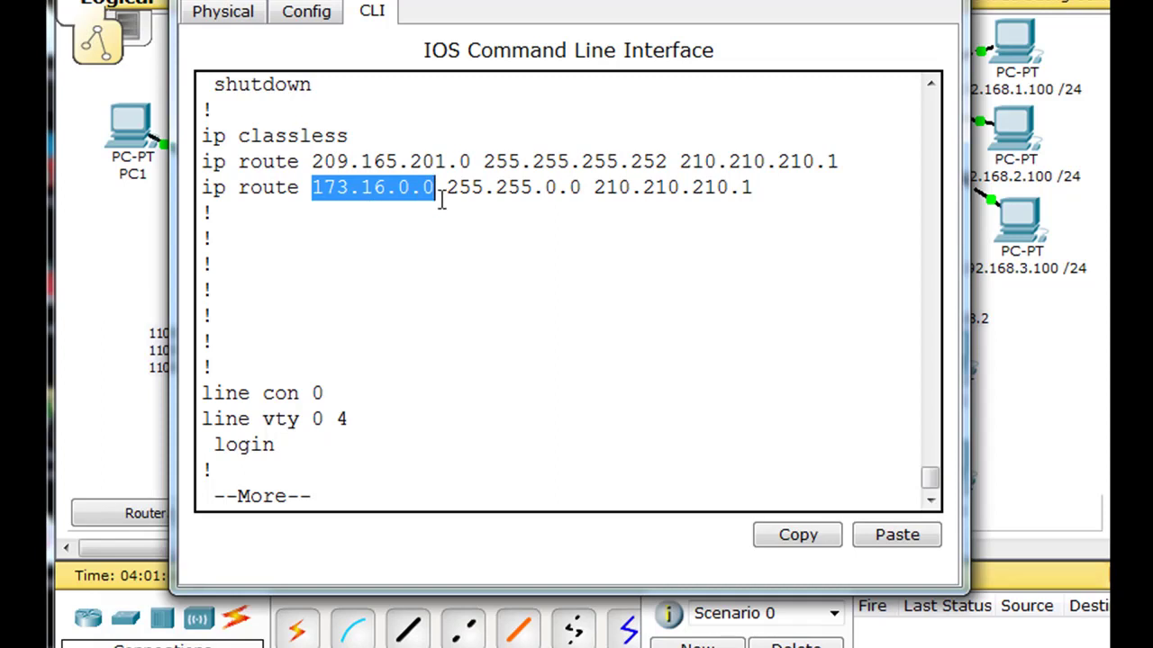
left_click_drag(453, 188, 765, 187)
left_click(566, 324)
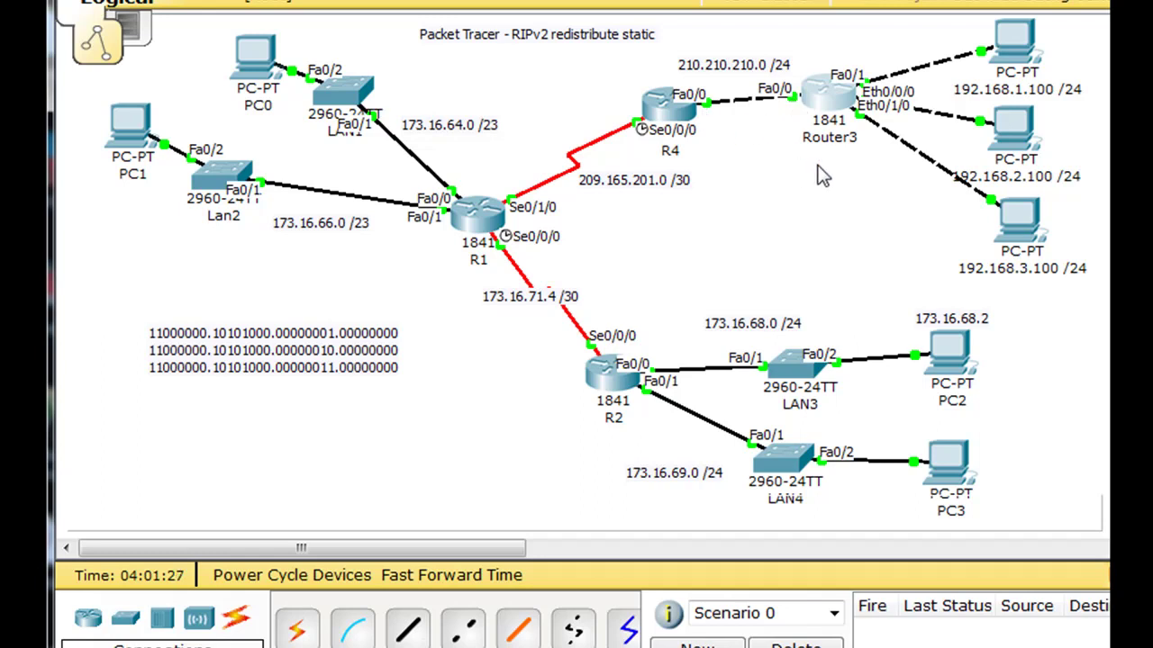
mouse_move(824, 103)
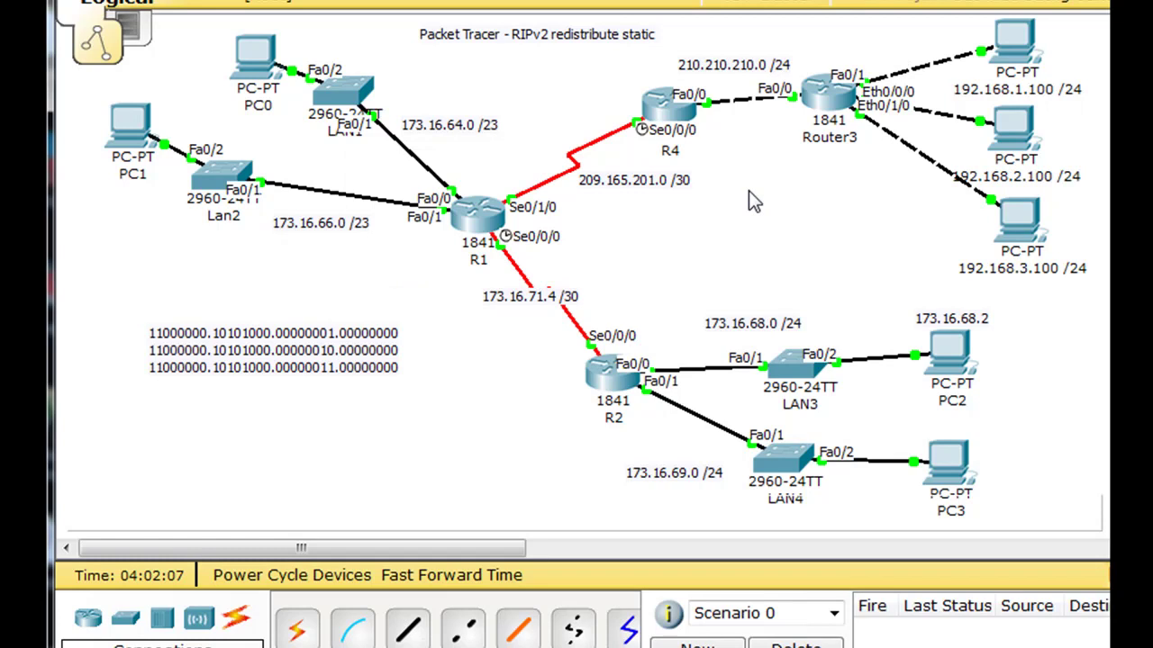
Add the note "192.168.0.0 /22" to the workspace beneath the three binary network addresses.
mouse_move(676, 135)
mouse_move(659, 105)
mouse_move(596, 384)
mouse_move(479, 261)
mouse_move(1033, 279)
left_click(216, 410)
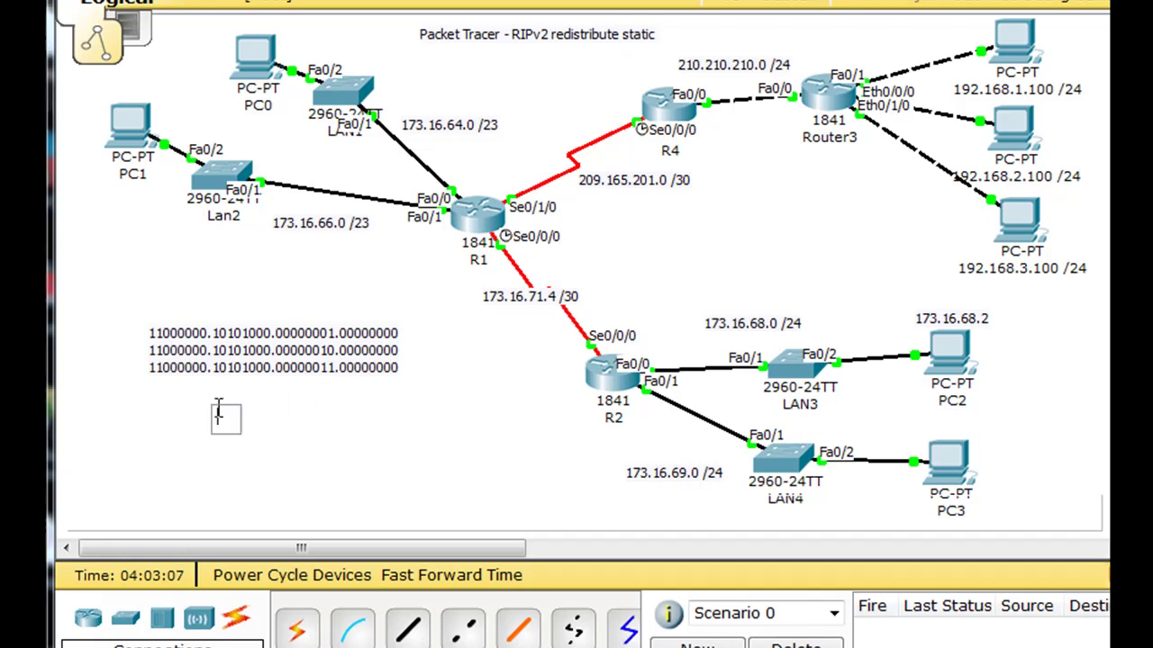
type("192.168.0.0 /22")
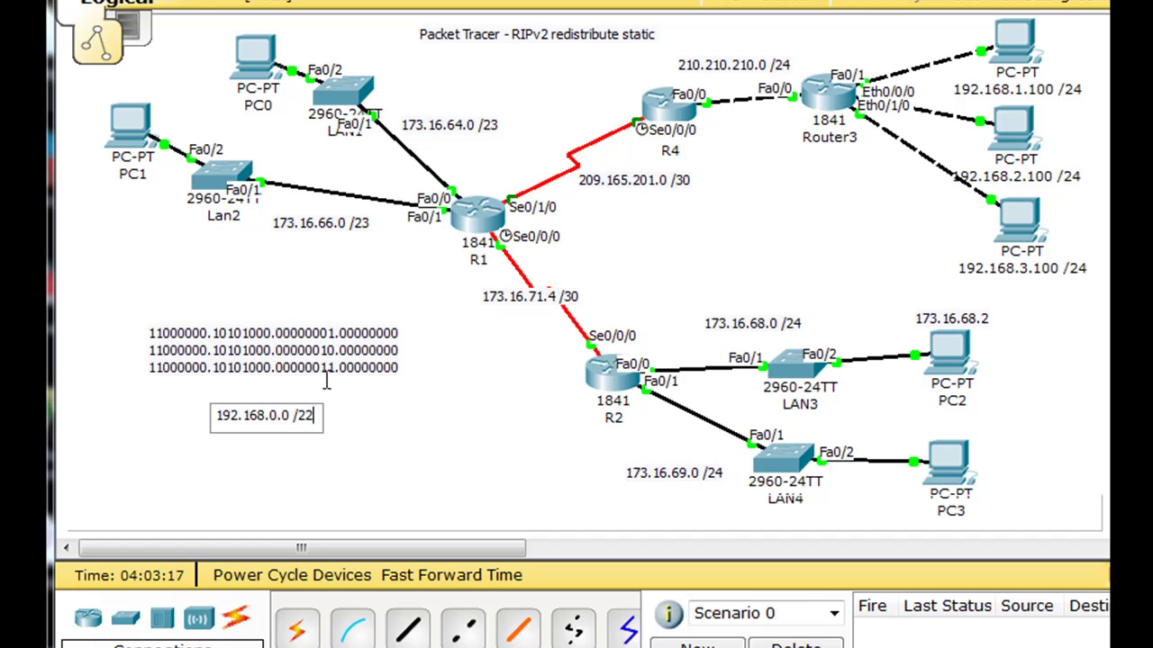
left_click(399, 453)
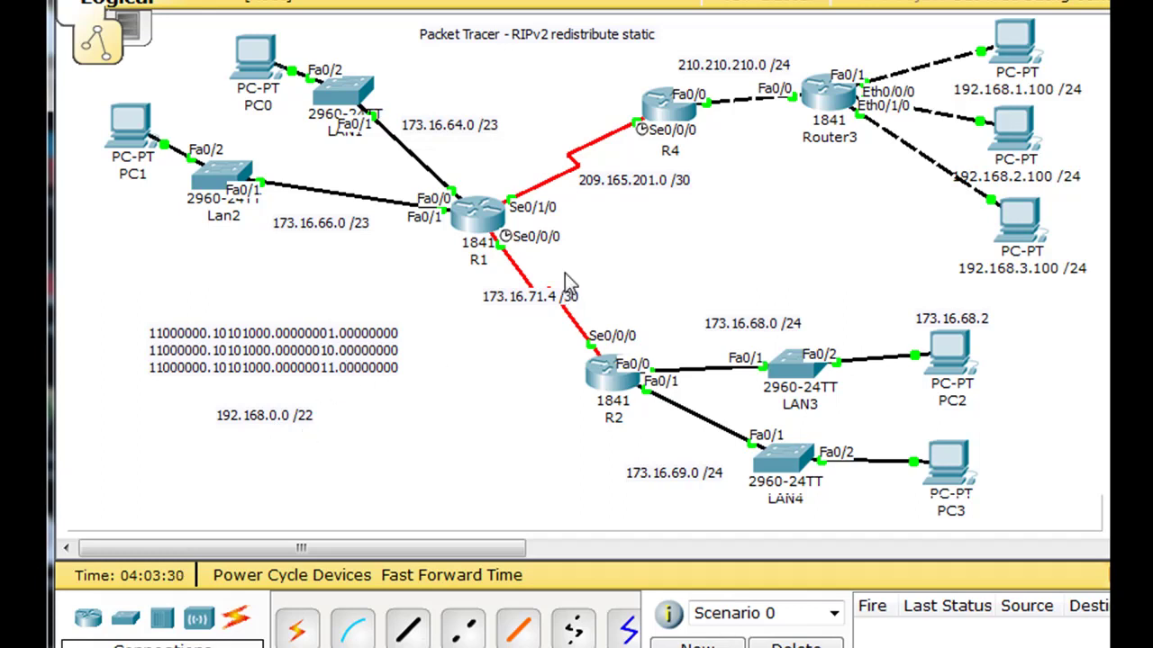
Configure a summary static route on R4 to 192.168.0.0 255.255.252.0 via 210.210.210.2 and leave configuration mode.
mouse_move(667, 115)
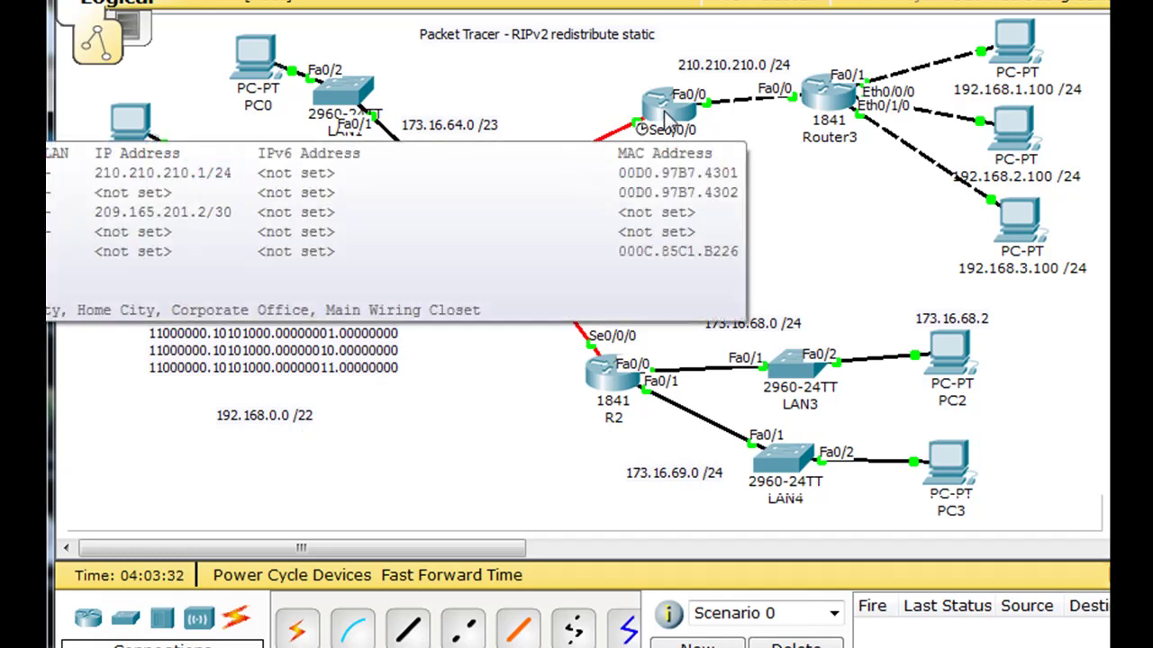
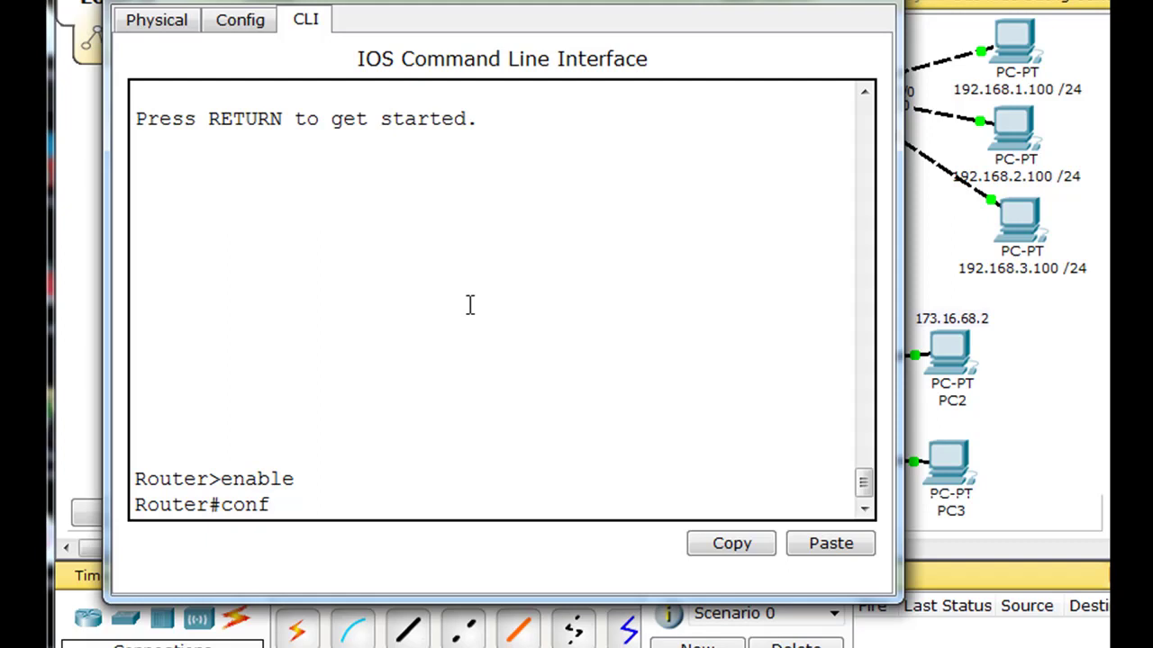
mouse_move(523, 6)
left_mouse_down()
mouse_move(548, 4)
mouse_move(527, 3)
left_mouse_up()
type("ip")
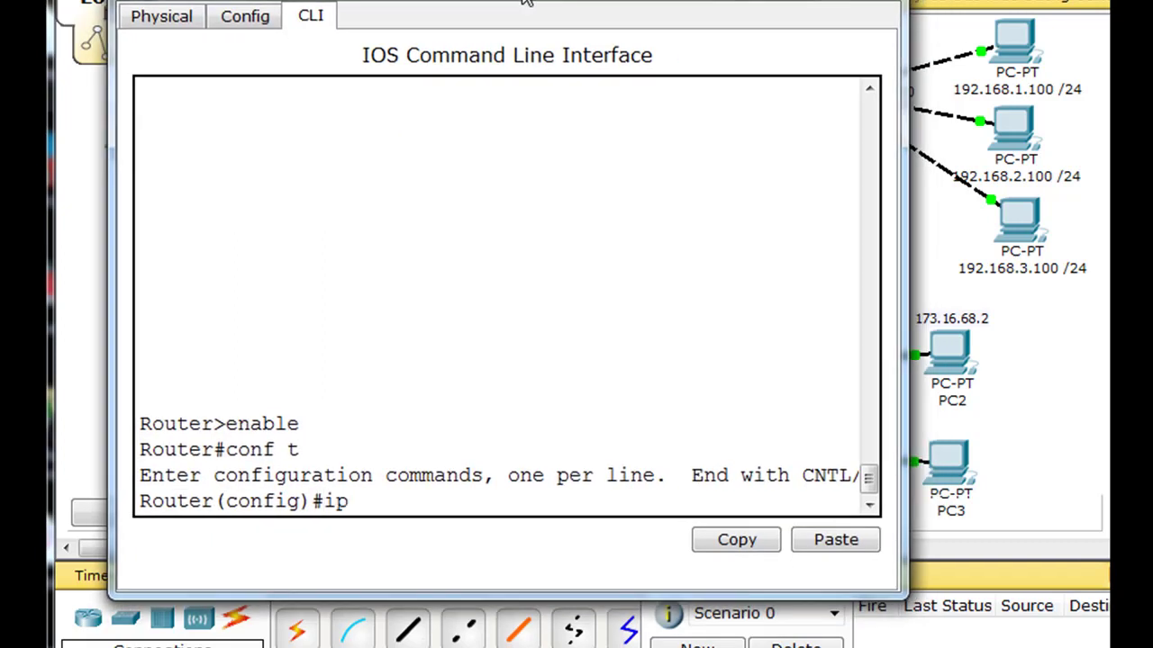
type(" route 192.168.0.0")
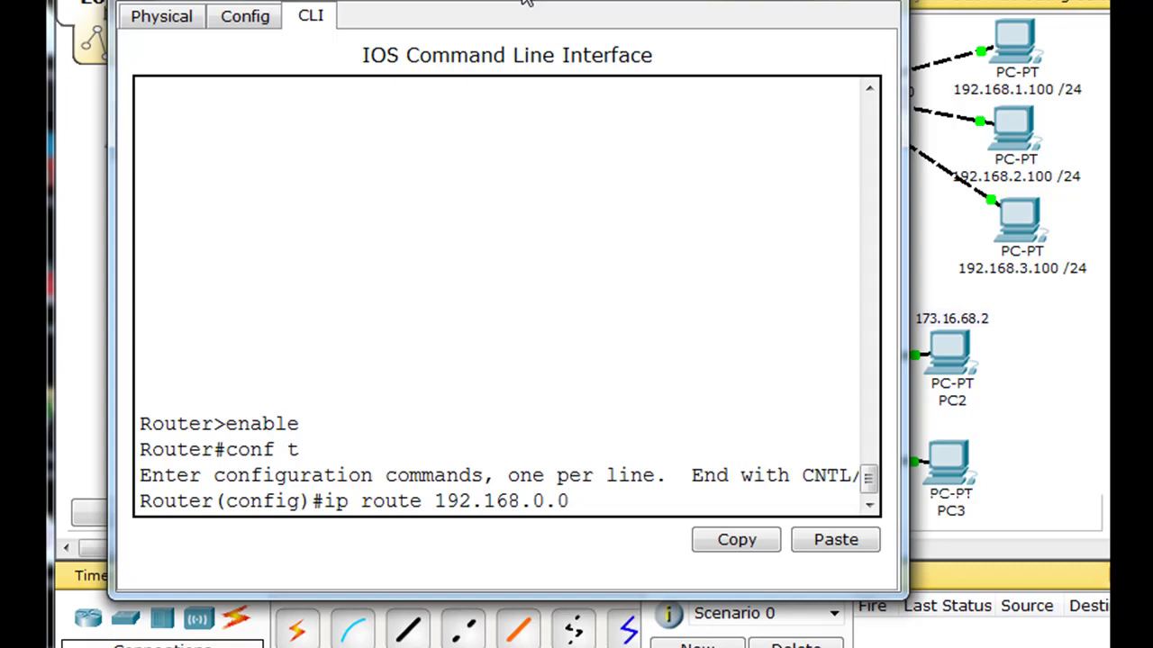
type("2555.255.252.0")
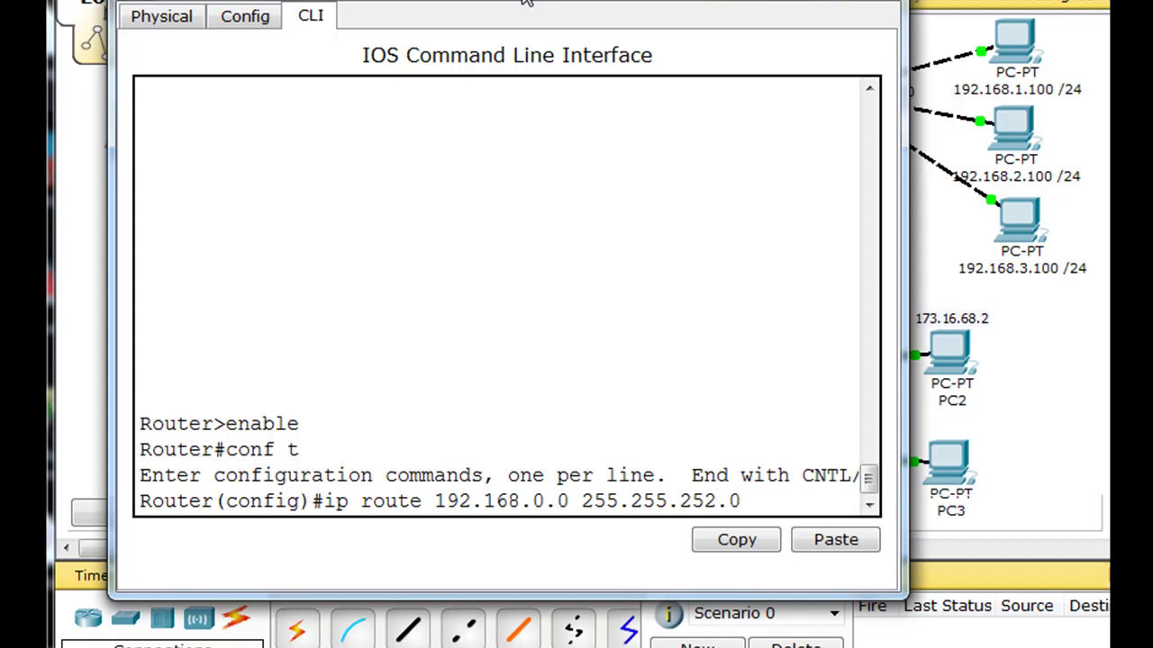
left_click_drag(904, 153, 1107, 152)
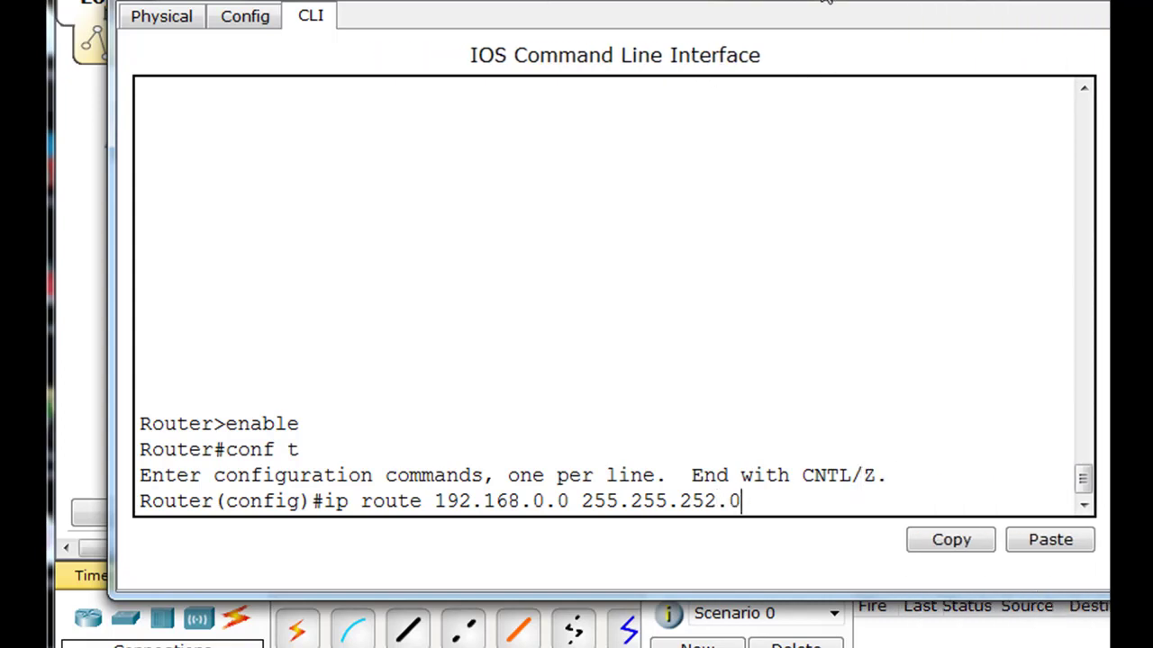
left_click_drag(822, 0, 756, 387)
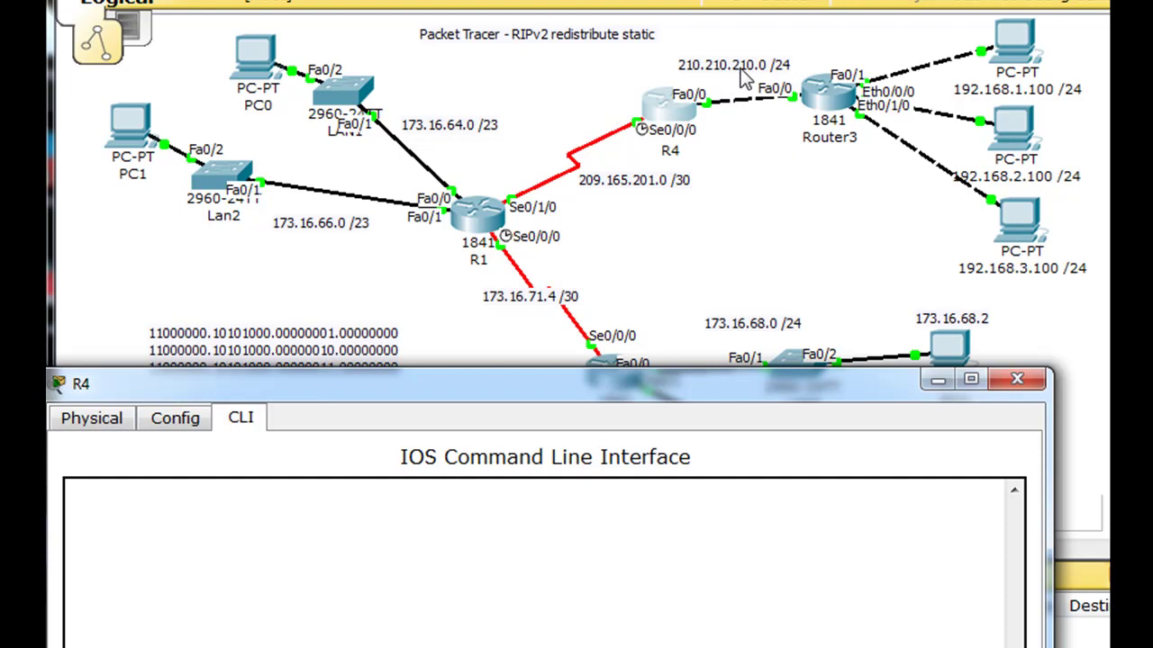
left_click_drag(705, 396, 747, 7)
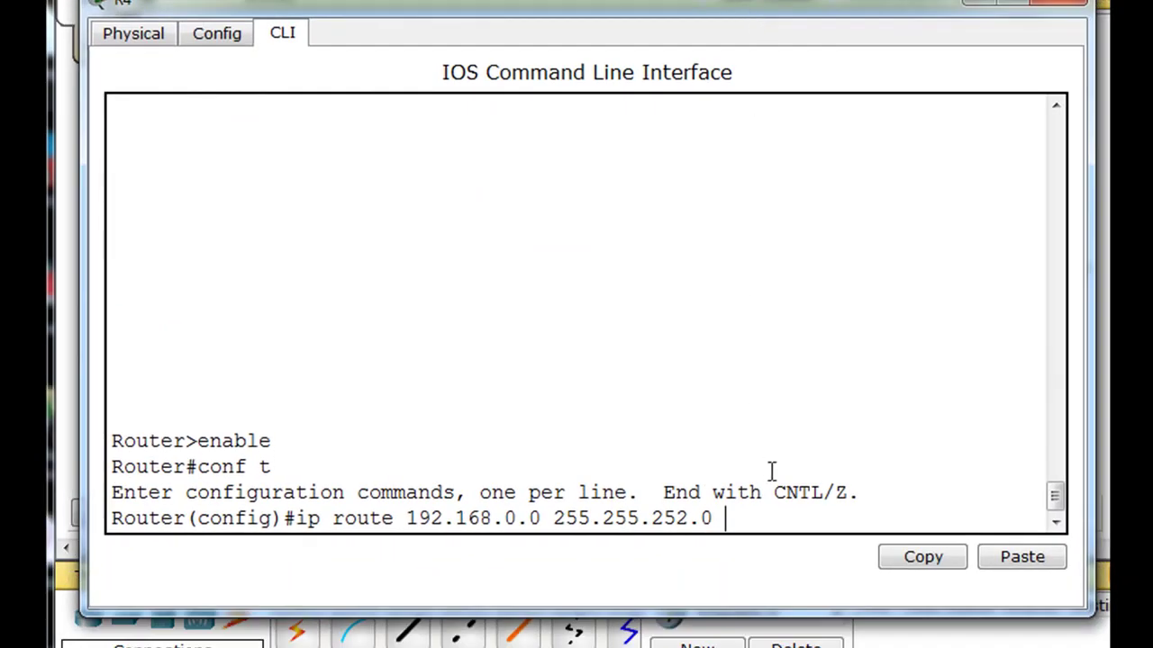
type("210.210.210.2")
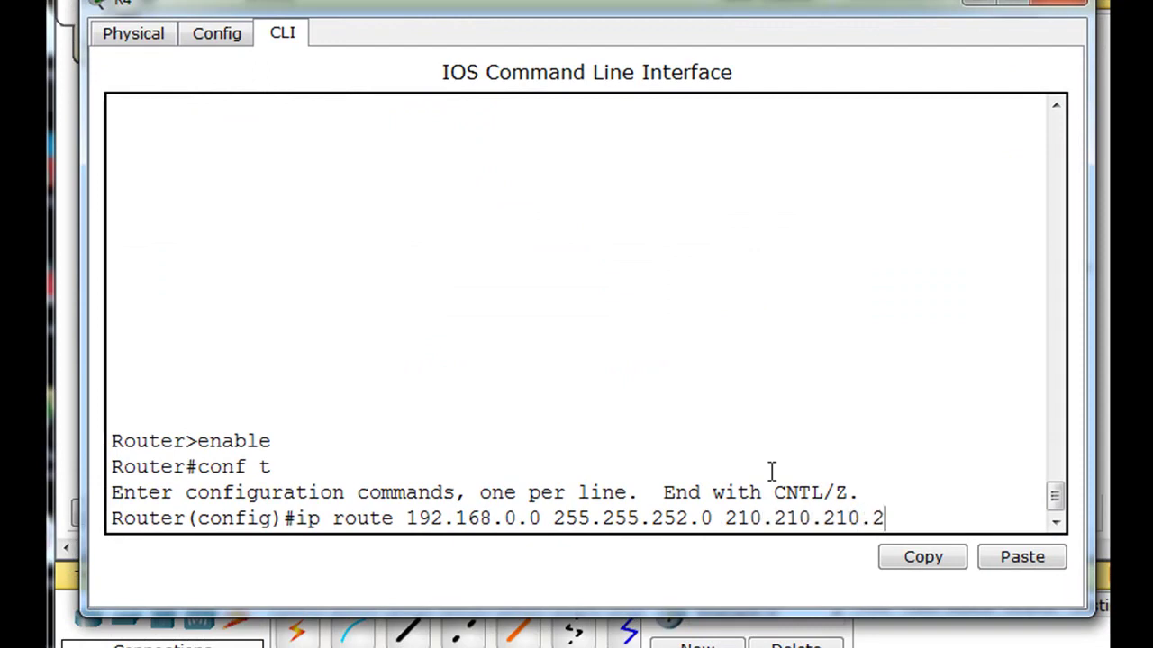
key("Return")
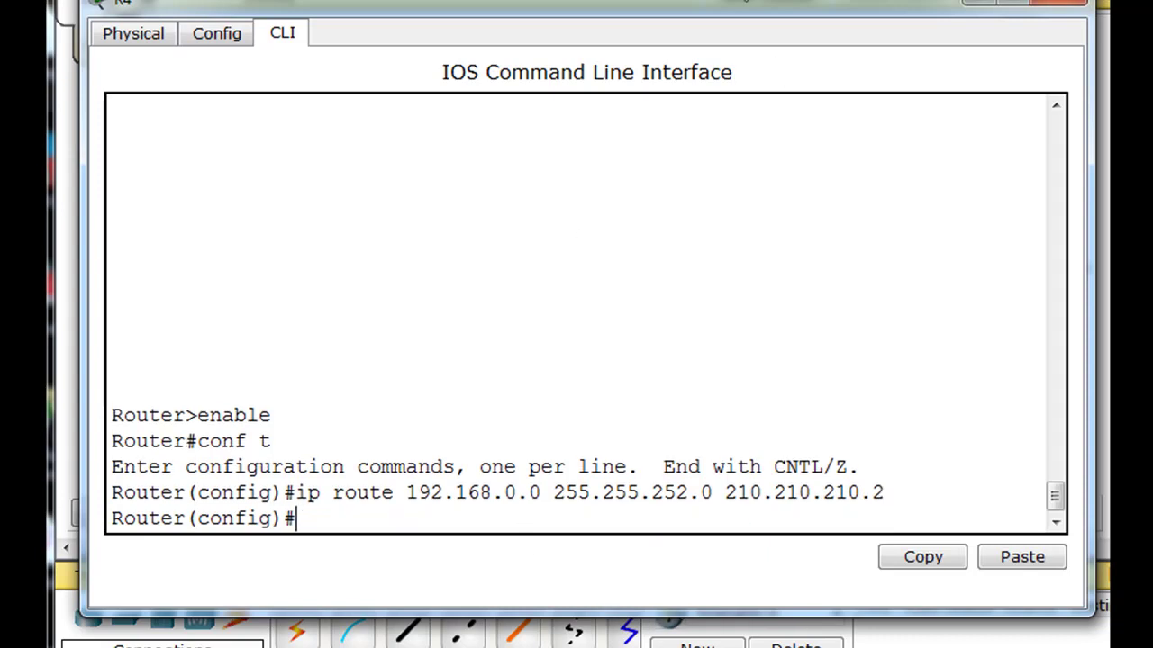
left_click_drag(754, 8, 754, 273)
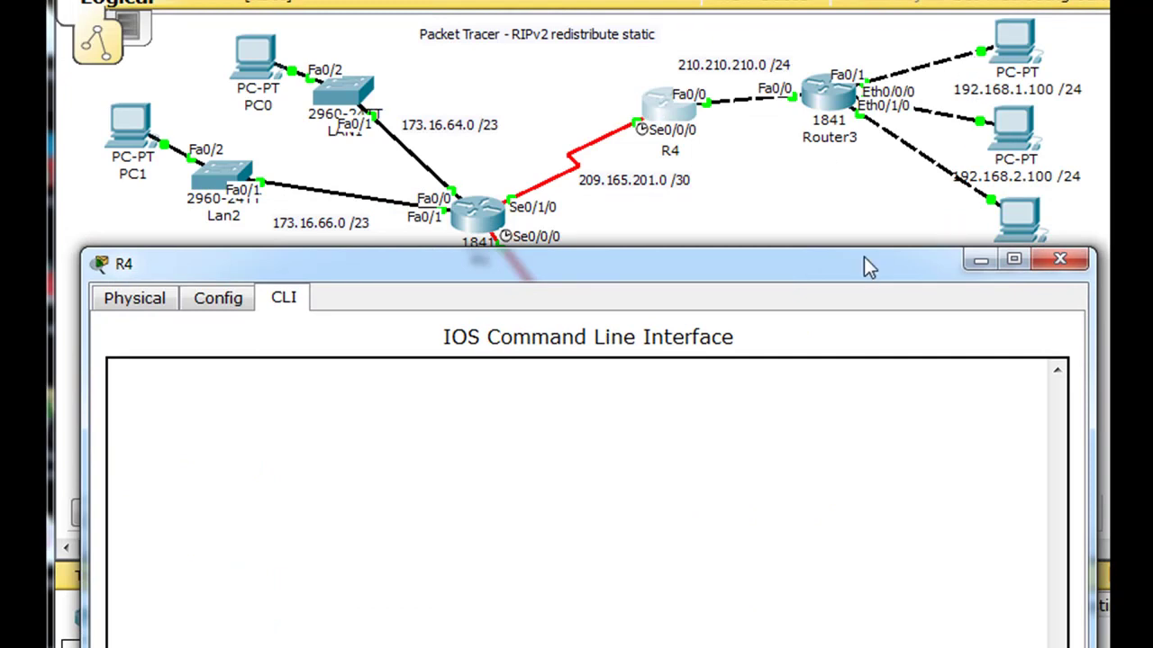
left_click_drag(863, 264, 867, 23)
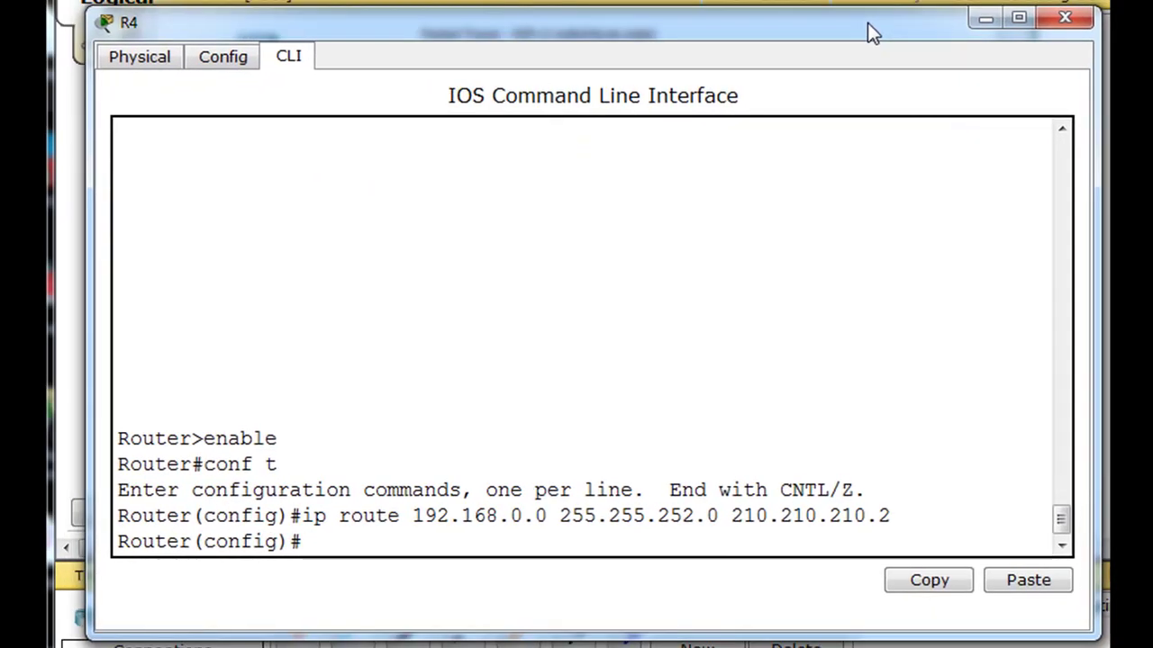
key("ctrl+z")
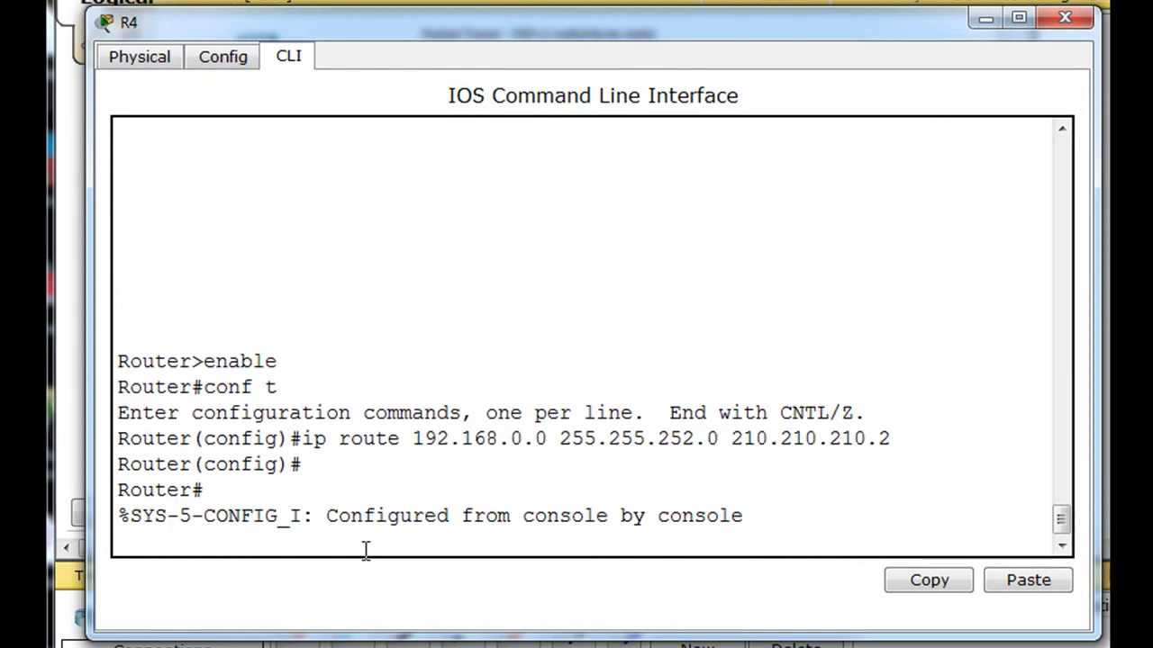
Ping 192.168.1.100 from R4 to test the summary route.
key("Return")
type("ping 192.16")
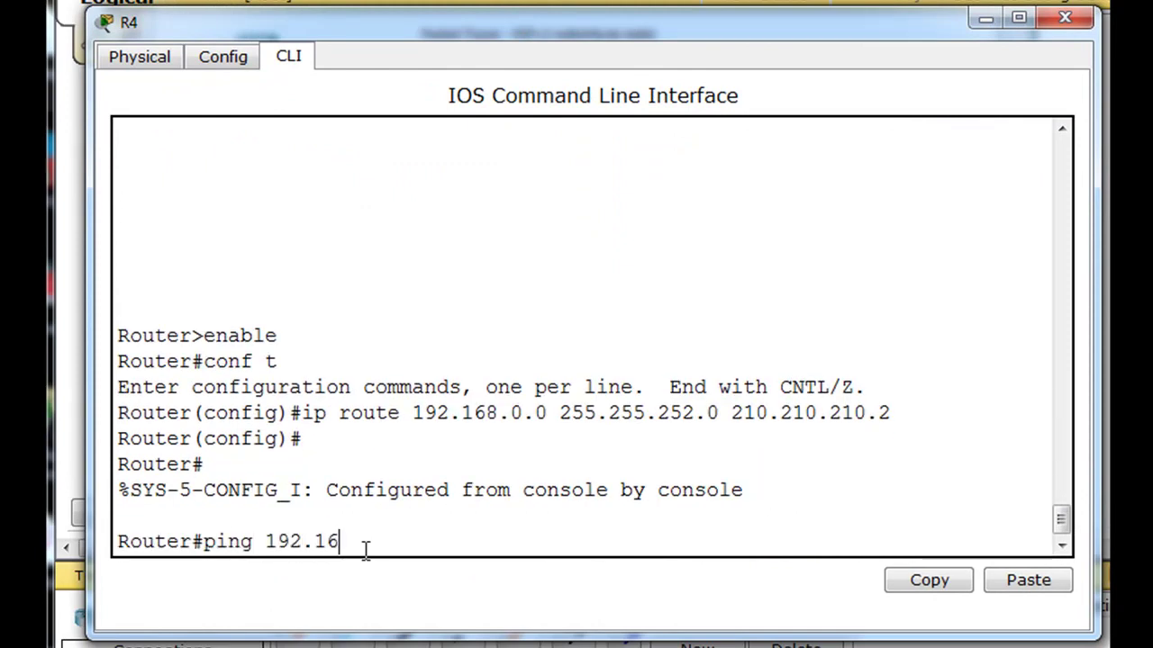
type("8.1.100")
key("Return")
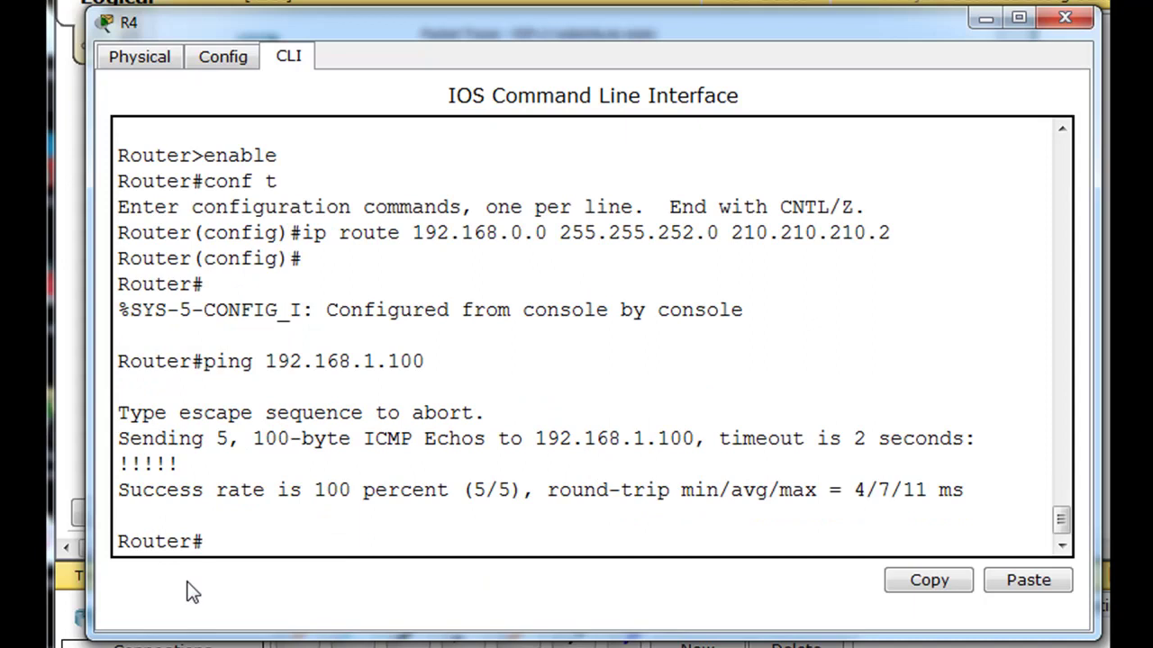
Ping 192.168.3.100 from R4 and close the router window.
key("Up")
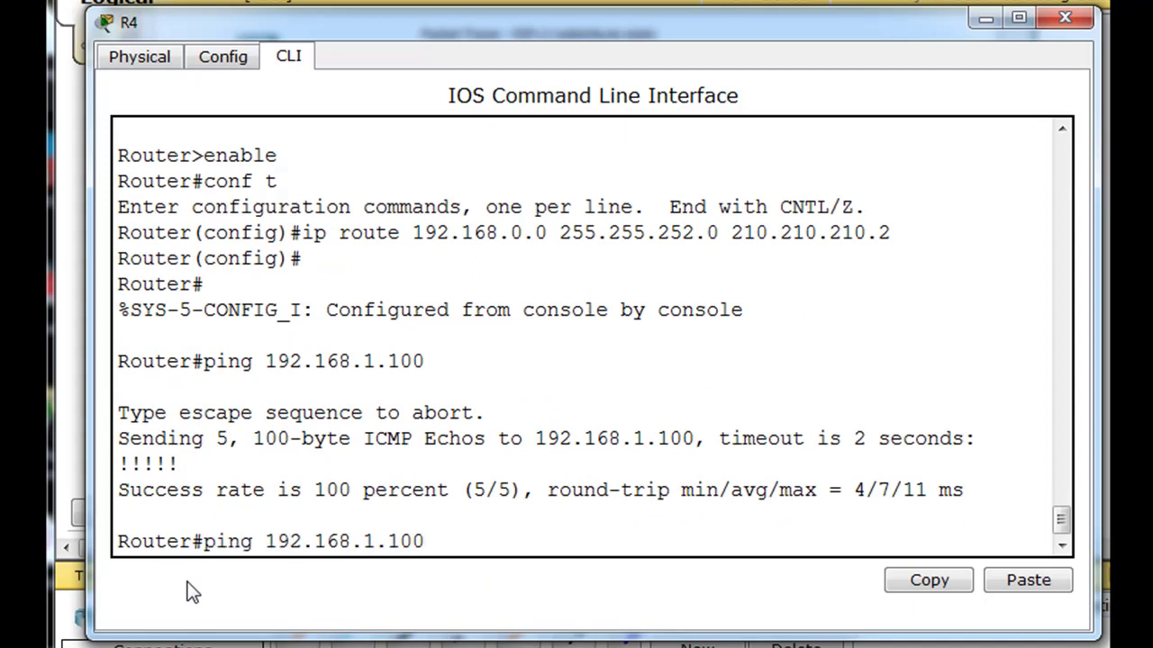
key("Left")
key("Left")
key("Left")
key("Left")
key("BackSpace")
type("3")
key("Return")
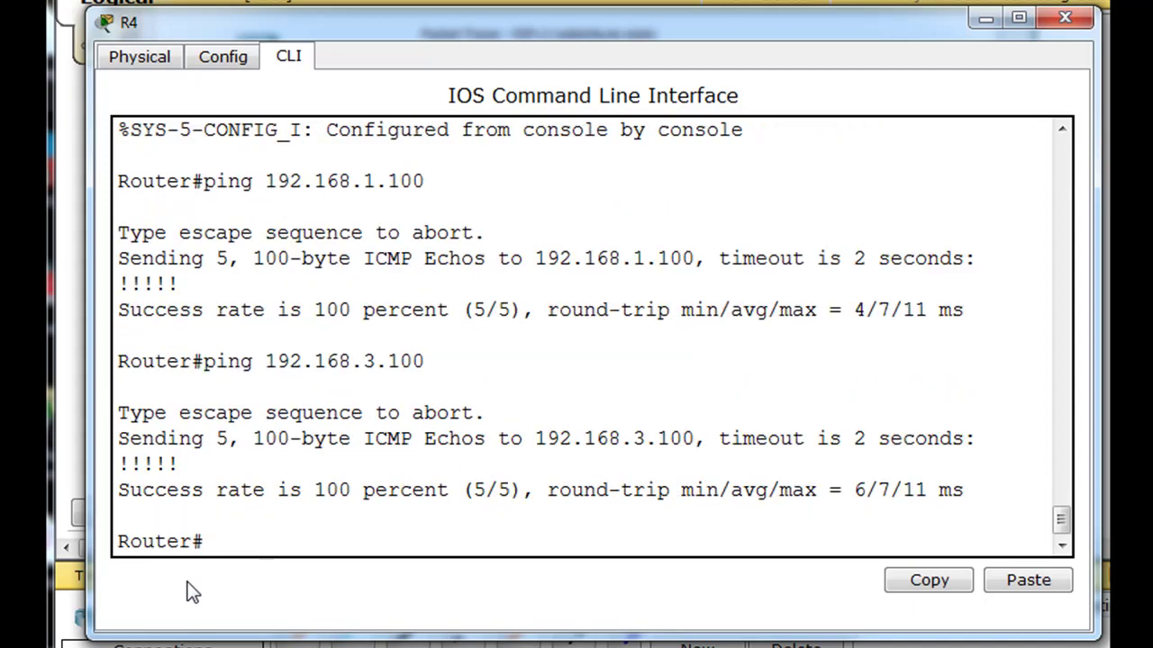
left_click(1064, 18)
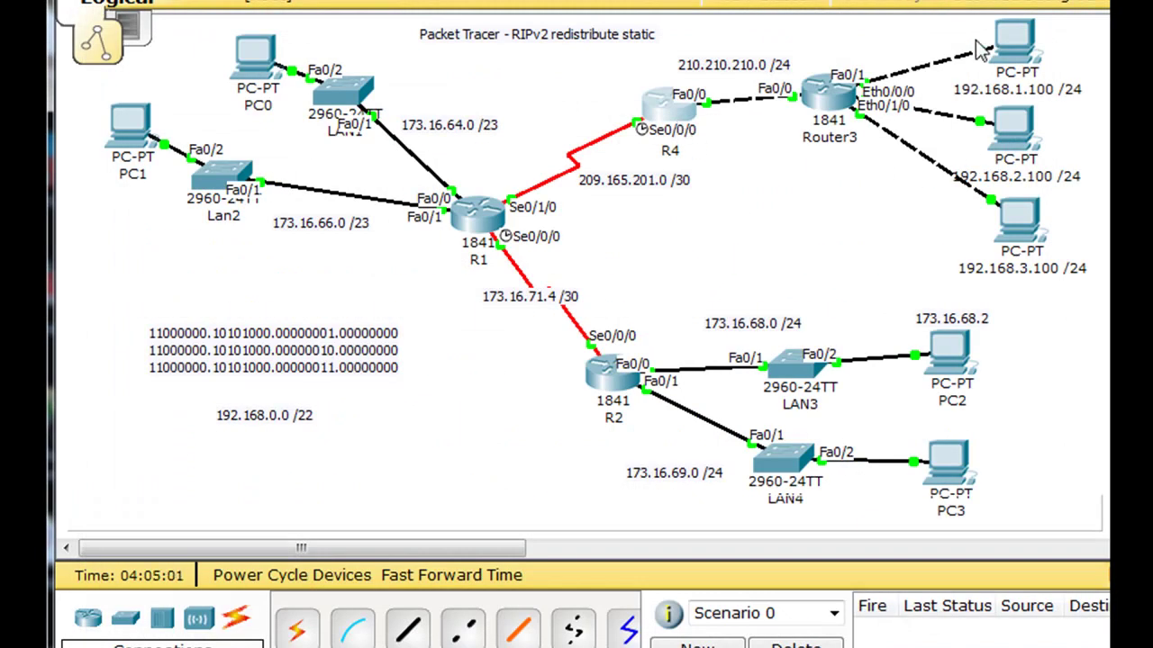
Show the IP routing table on R4 and highlight the static 192.168.0.0/22 route entry.
left_click(674, 113)
left_click_drag(426, 5, 606, 7)
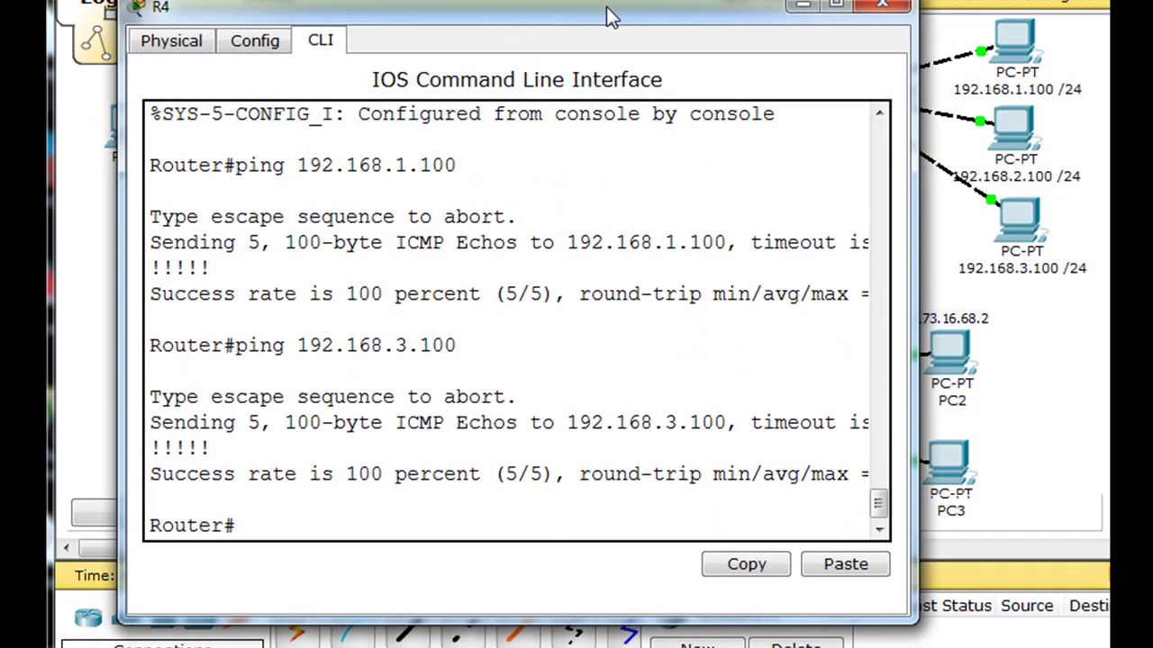
type("show ip route")
key("Return")
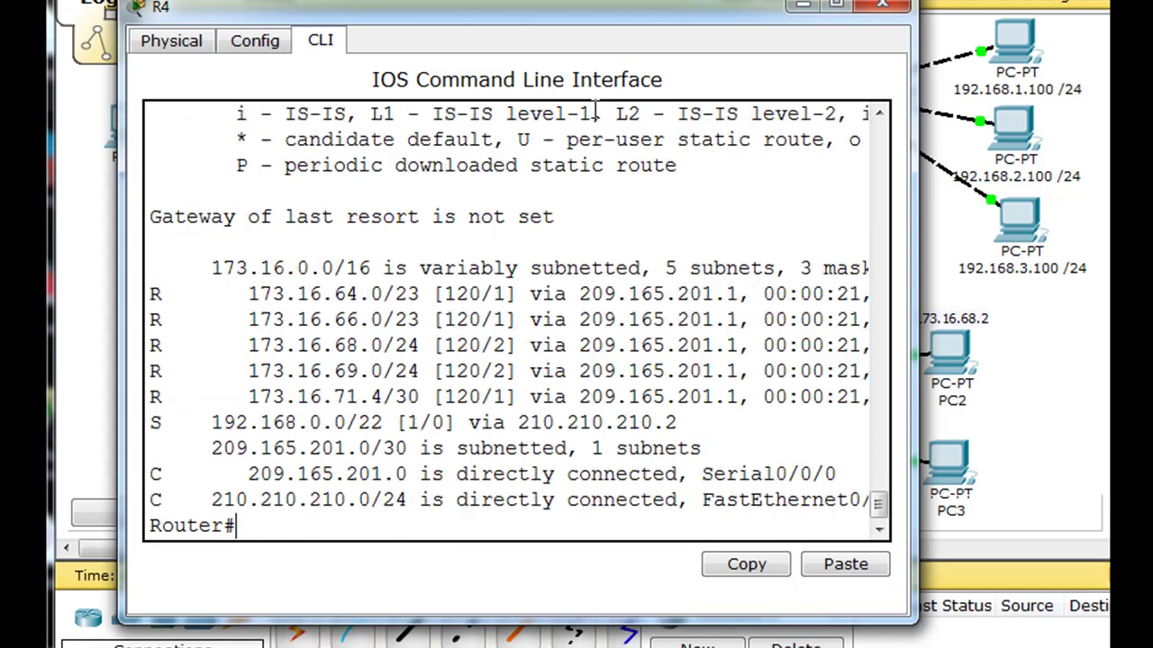
left_click_drag(204, 421, 692, 421)
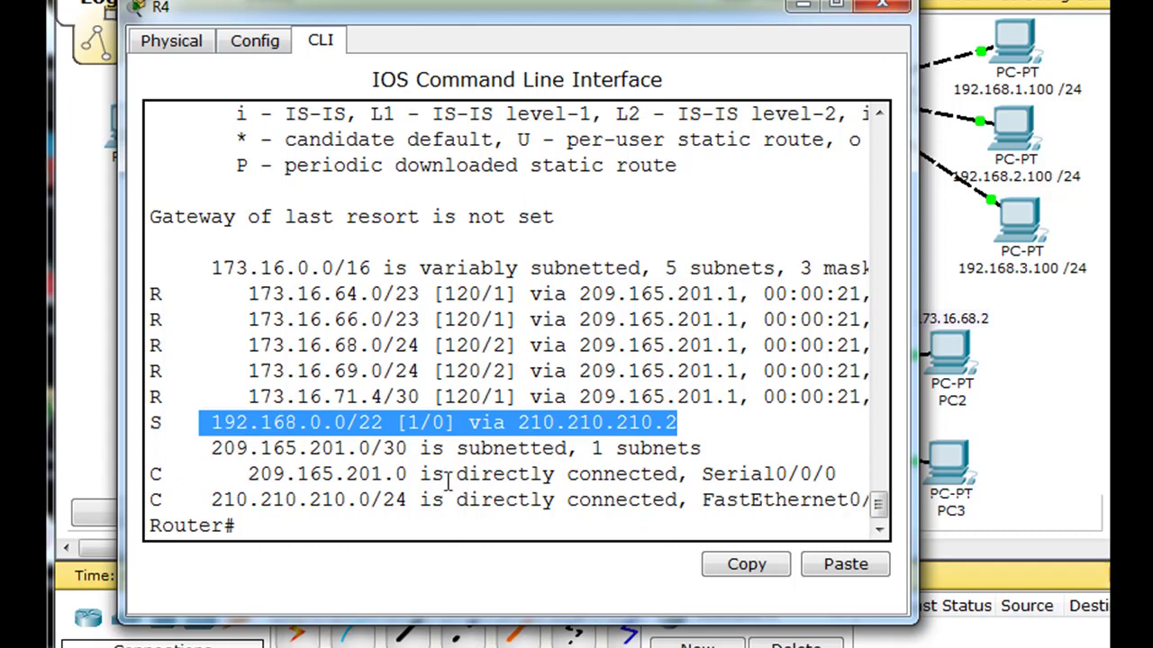
Enter RIP router configuration mode on R4 from global configuration.
left_click(438, 528)
type("conf t")
key("Return")
type("router")
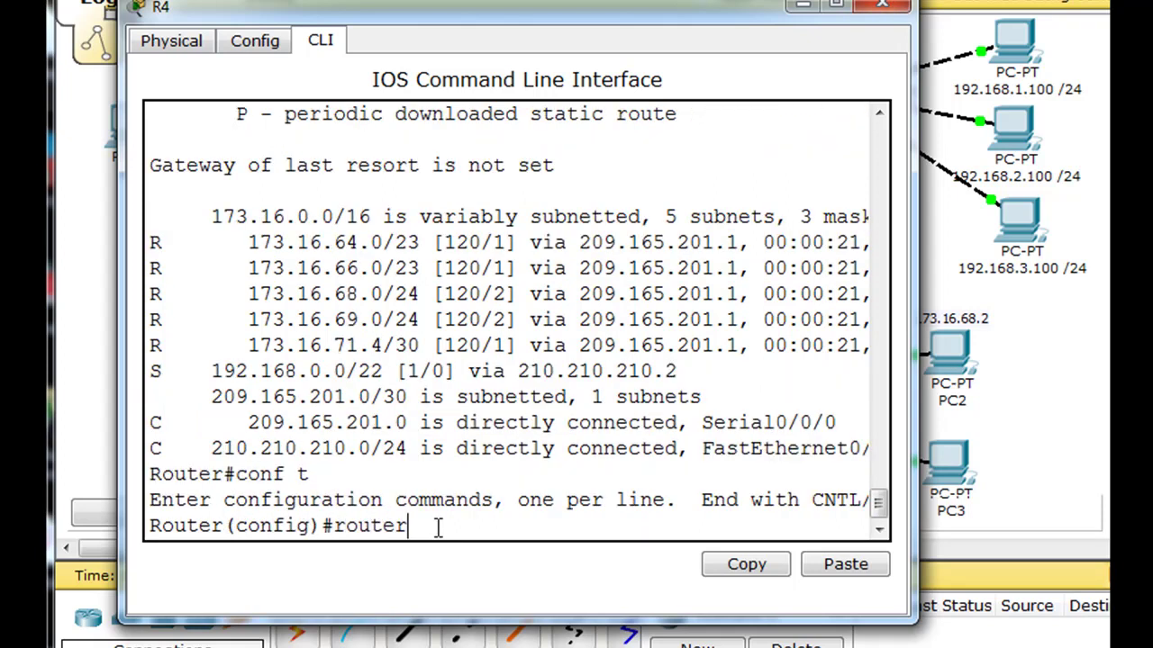
type(" rip")
key("Return")
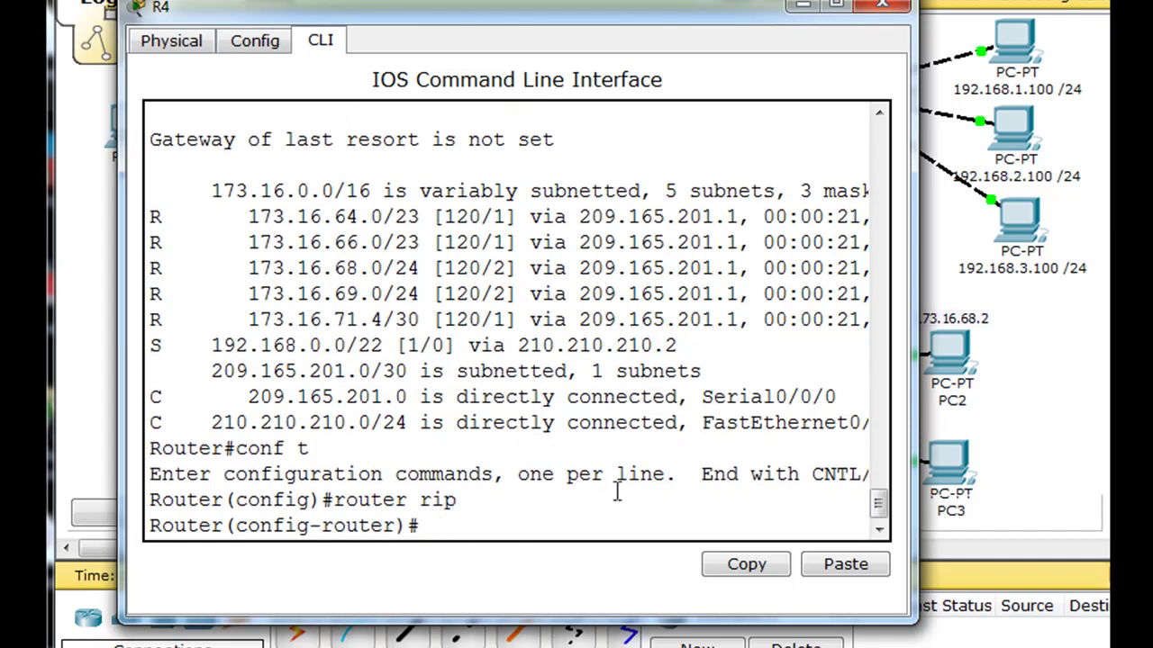
Redistribute static routes into RIP on R4, leave RIP configuration mode and close the router window.
type("red")
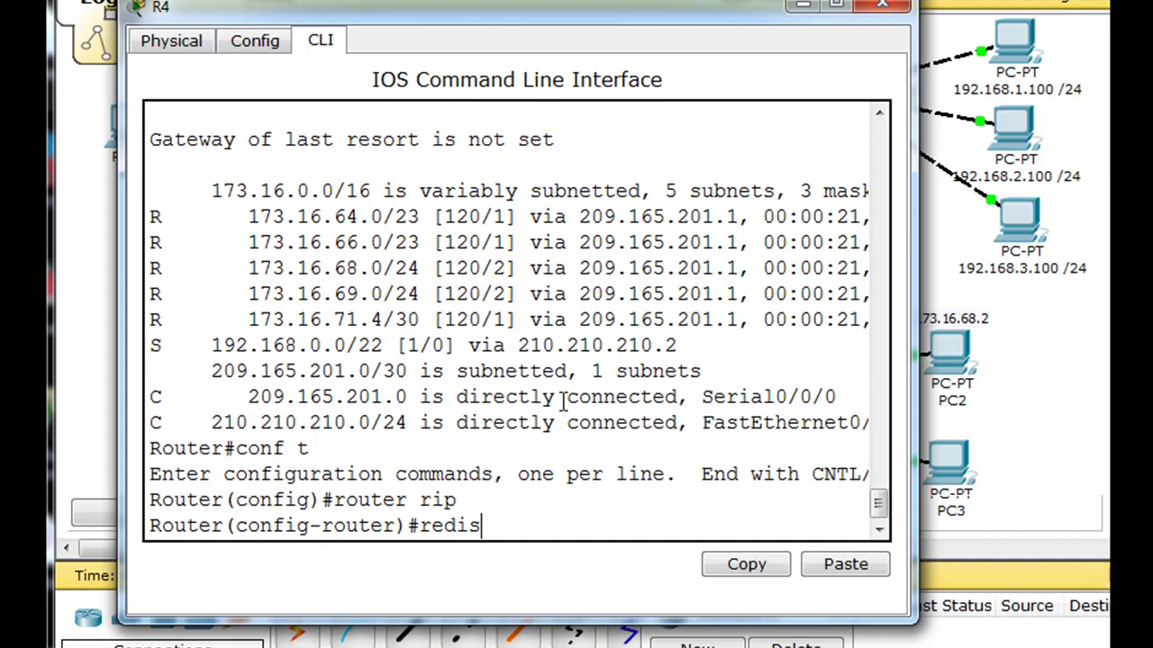
type("is")
key("Tab")
type("static")
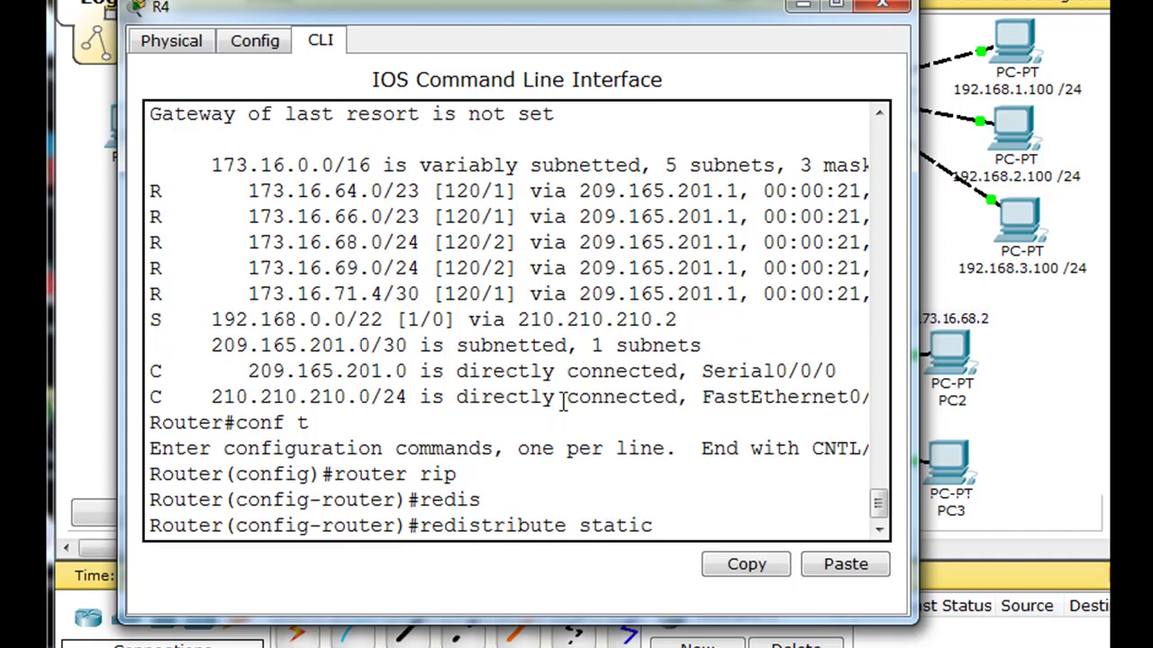
key("Return")
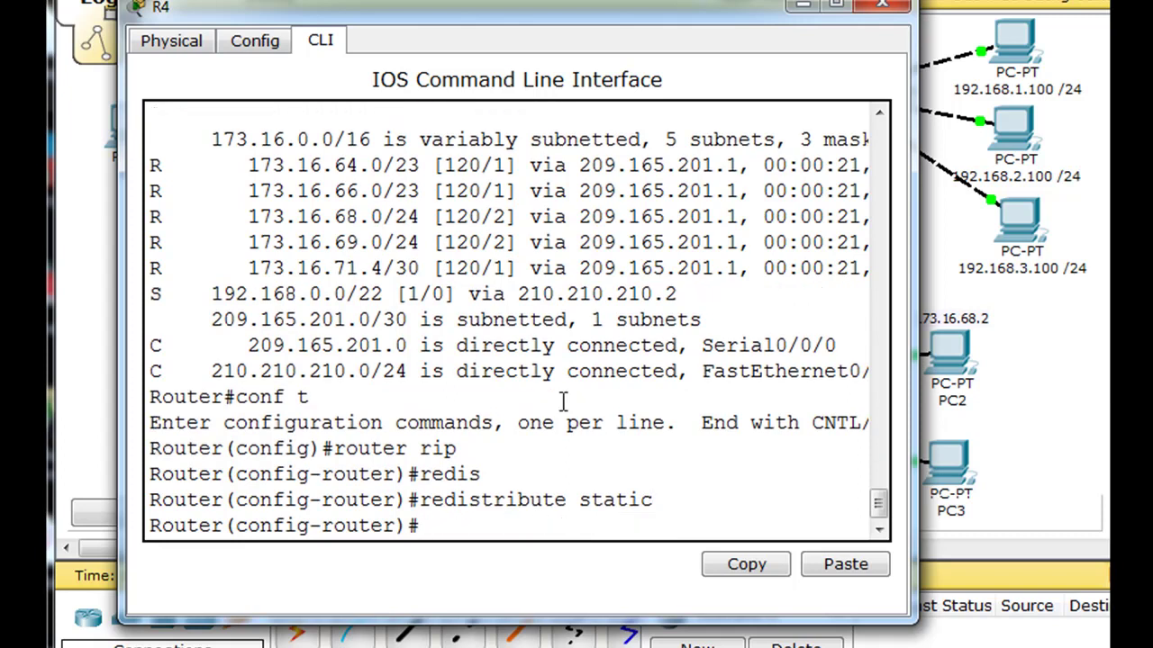
type("exit")
key("Return")
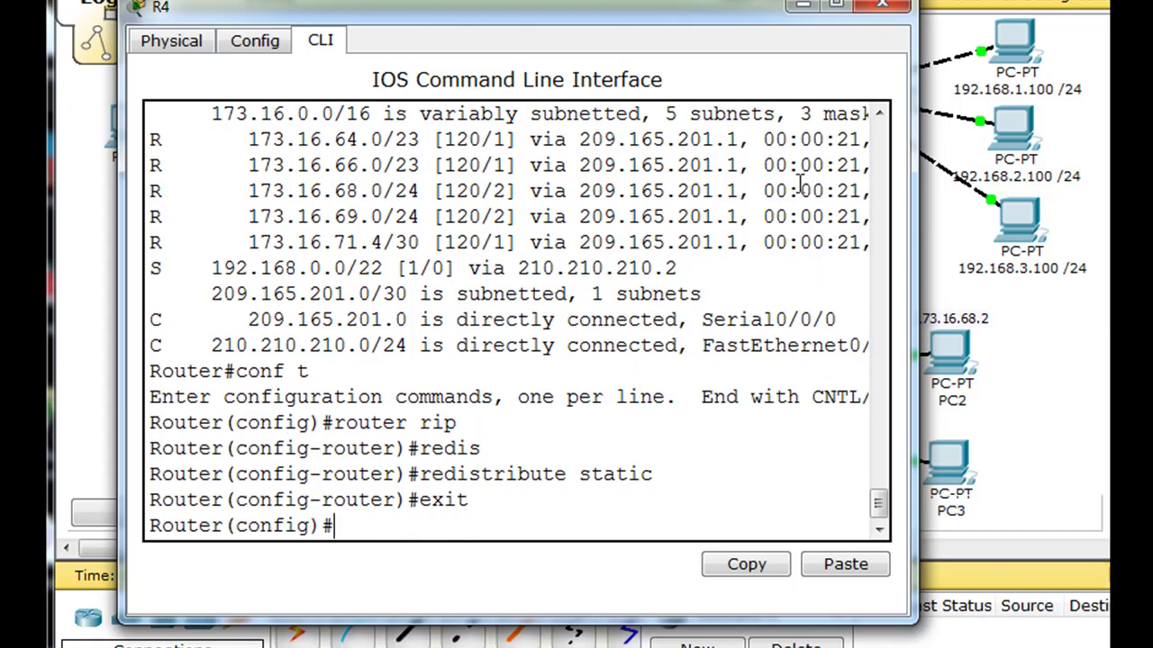
left_click(882, 6)
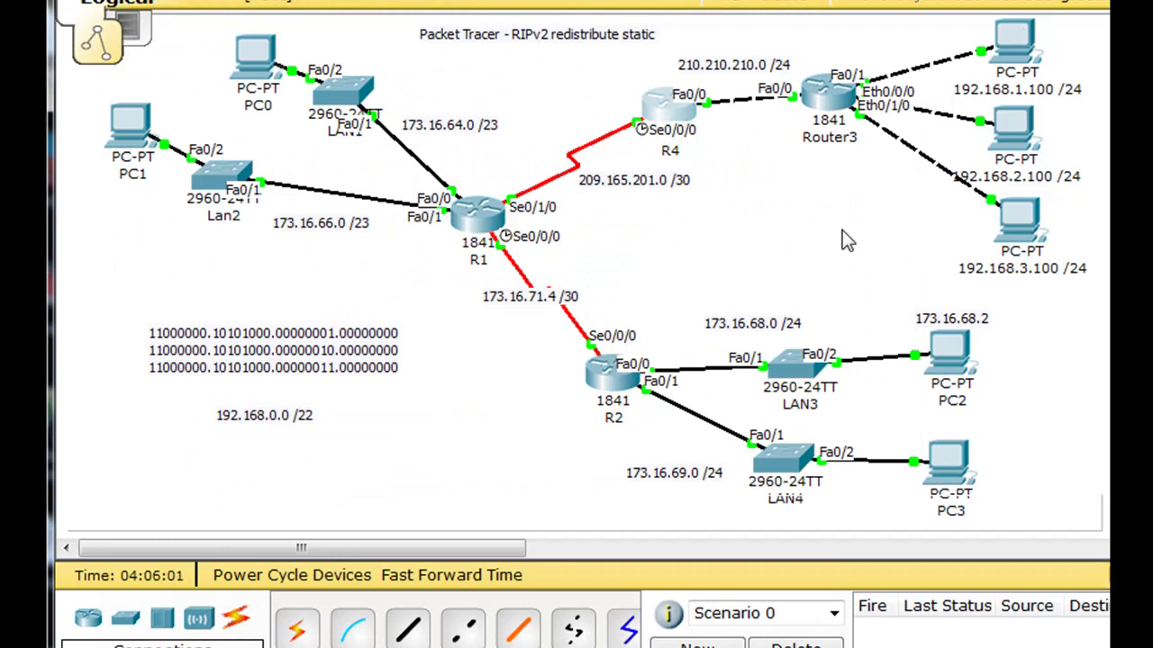
Open R2's command line and enter privileged mode.
left_click(612, 374)
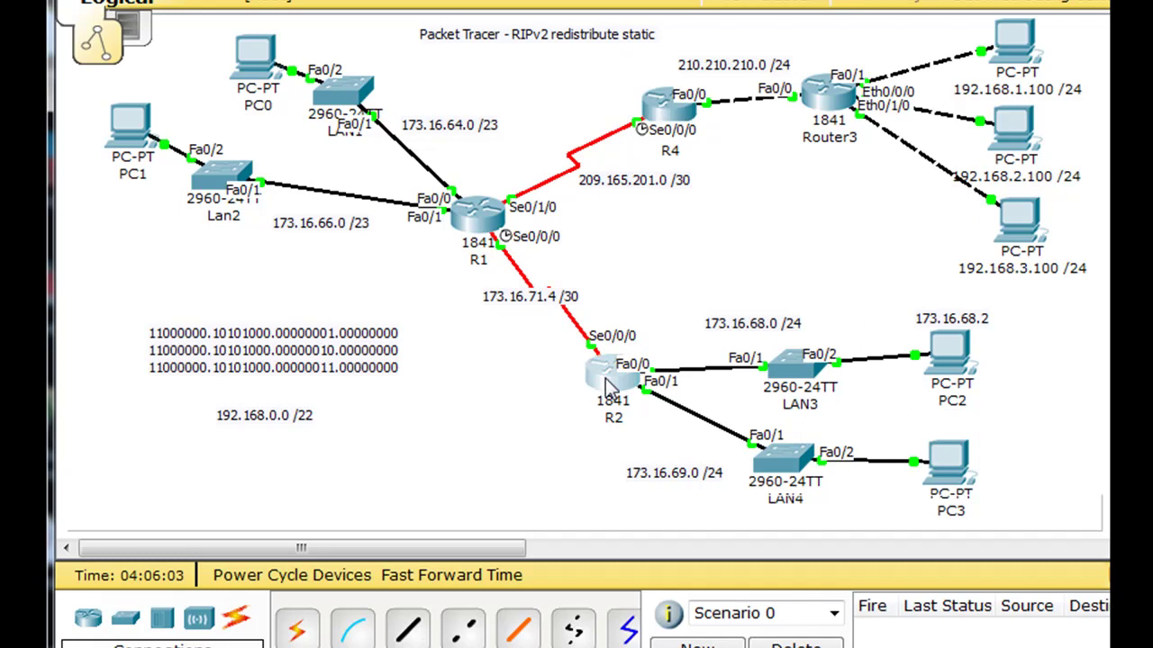
left_click_drag(477, 90, 583, 2)
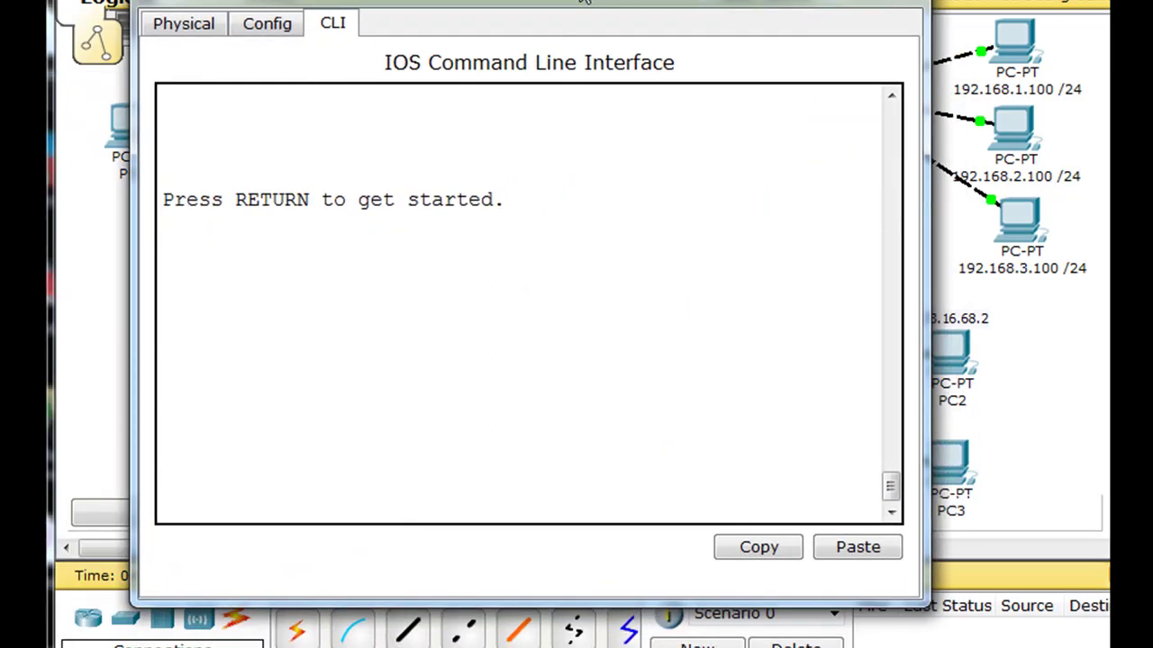
key("Return")
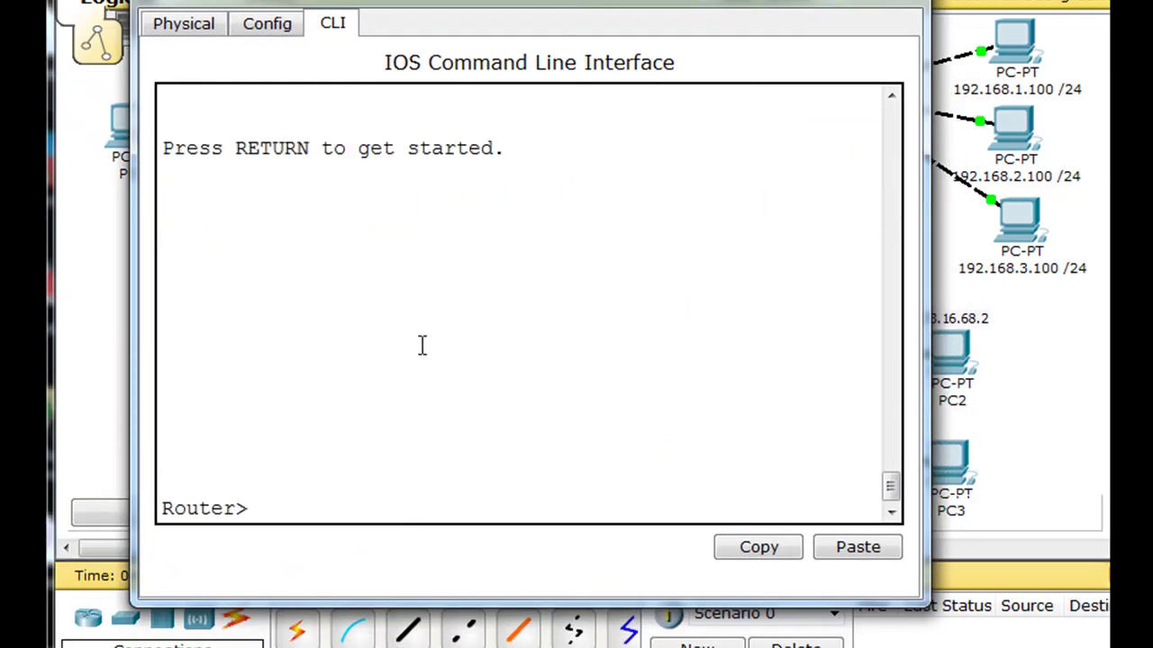
type("en")
key("Return")
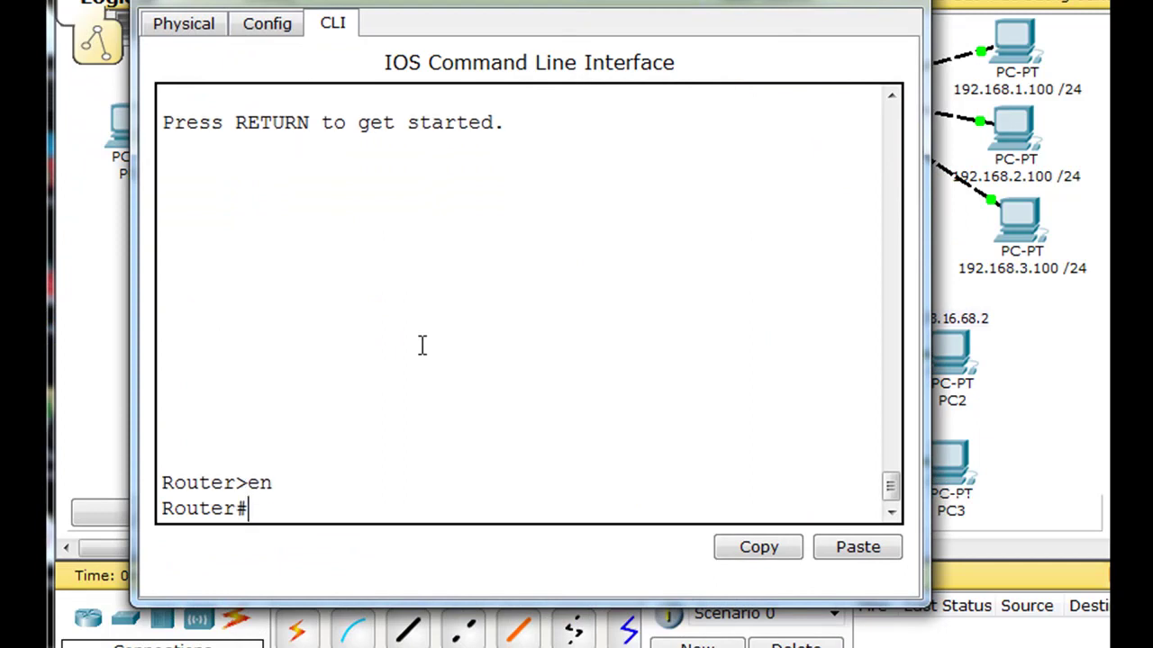
type("conf t")
key("Return")
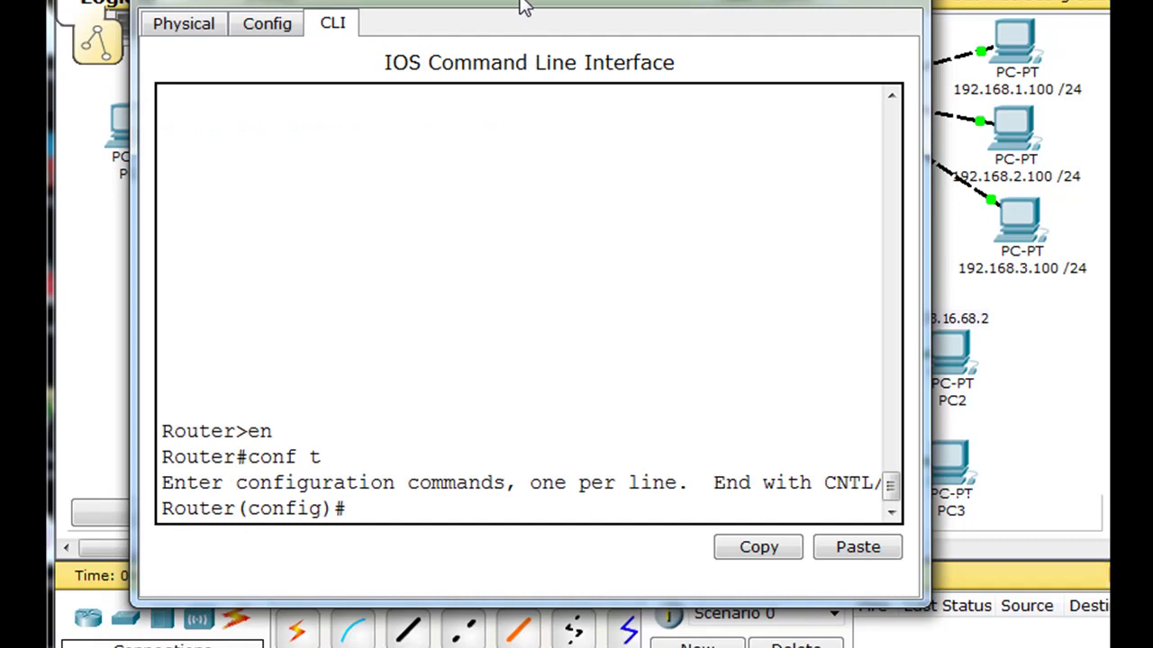
left_click_drag(524, 11, 507, 0)
key("ctrl+z")
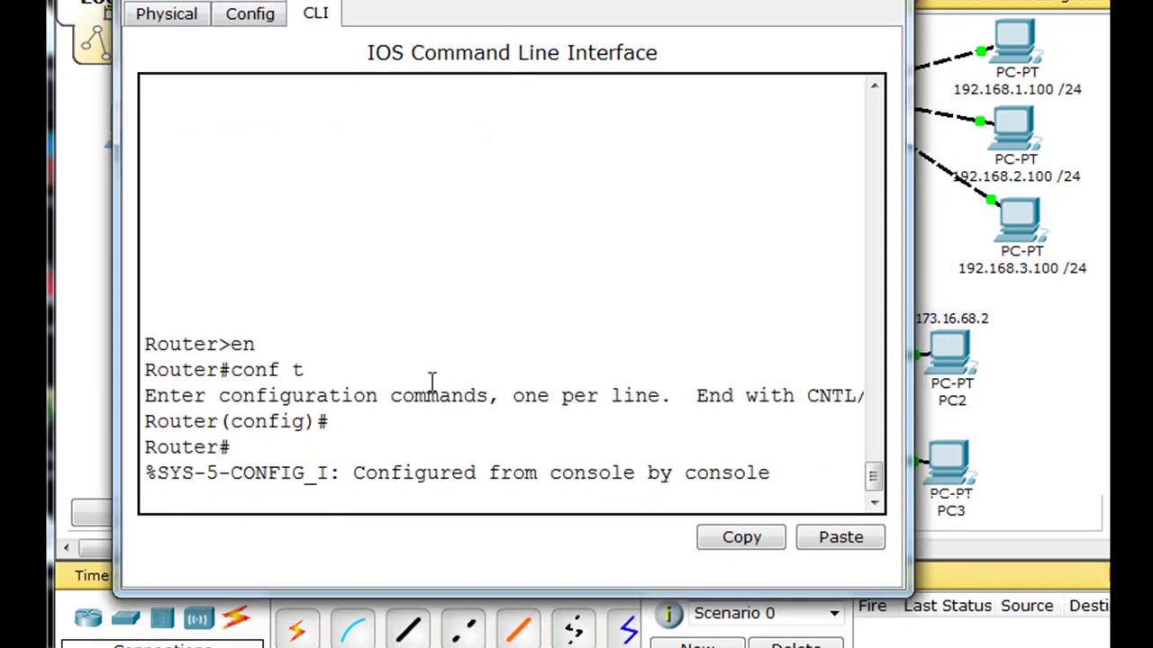
Show the IP routing table on R2 and highlight the 192.168.0.0/22 route entry.
type("show")
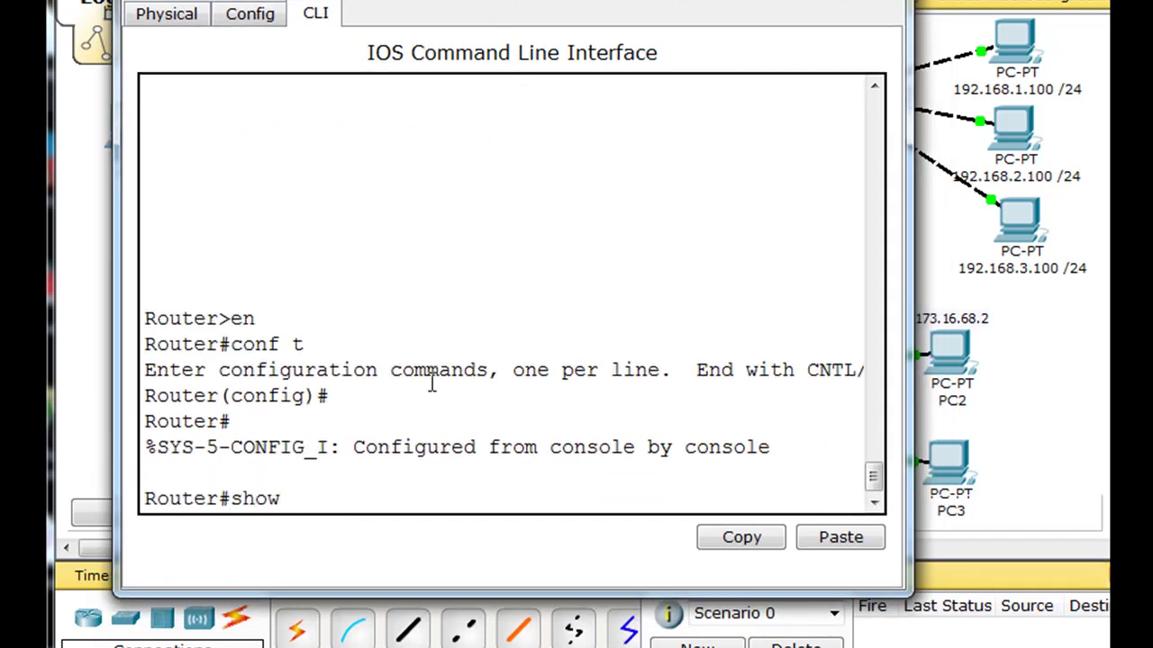
type(" ip route")
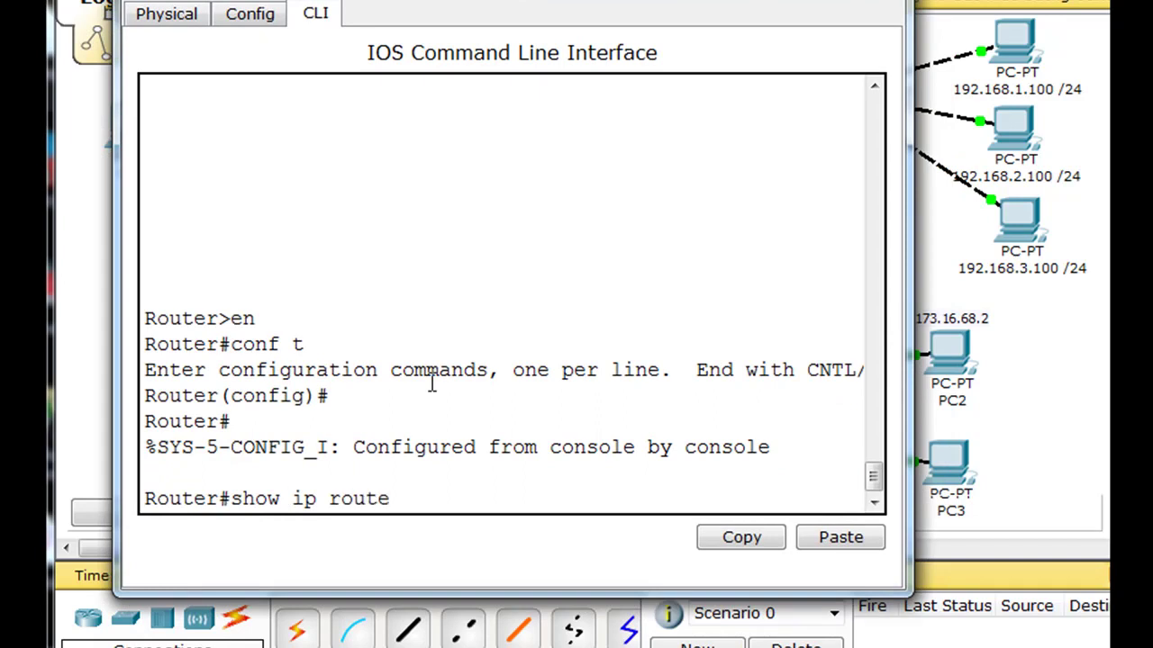
key("Return")
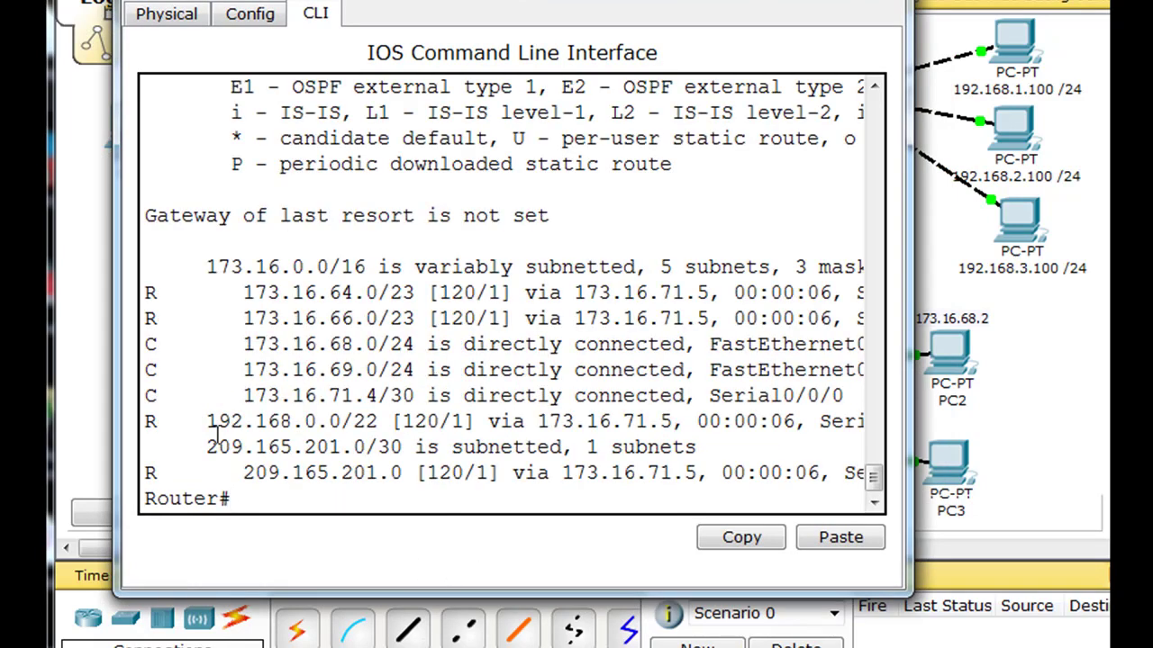
left_click_drag(145, 422, 391, 421)
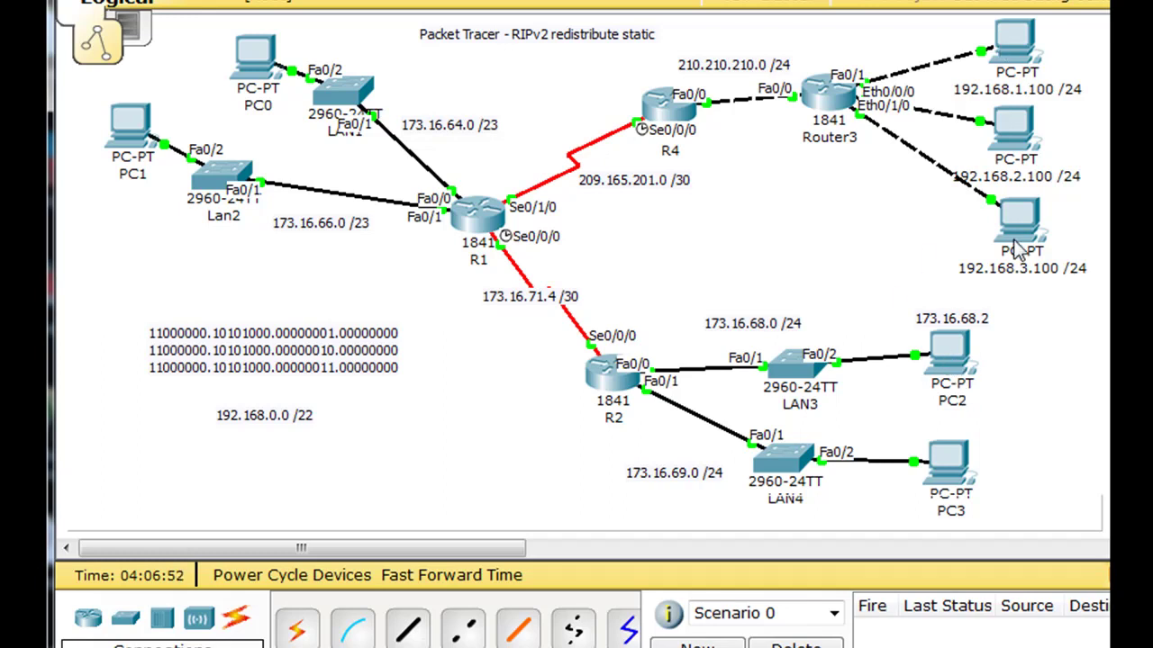
Ping 192.168.2.100 from PC2's command prompt.
left_click(952, 353)
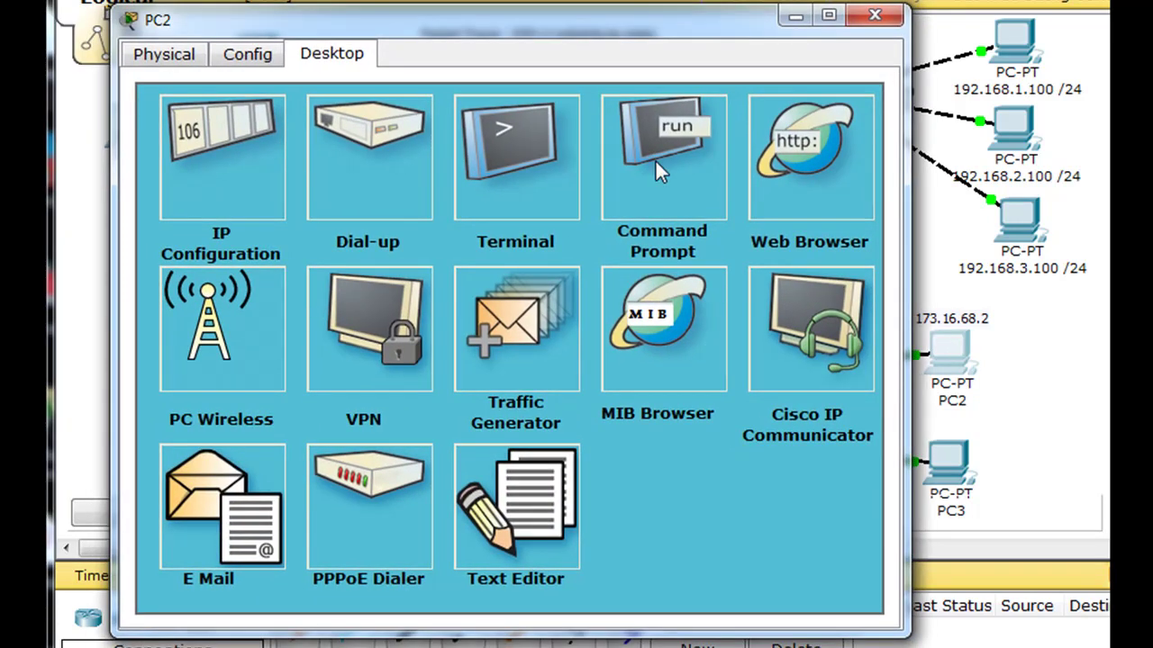
left_click(657, 171)
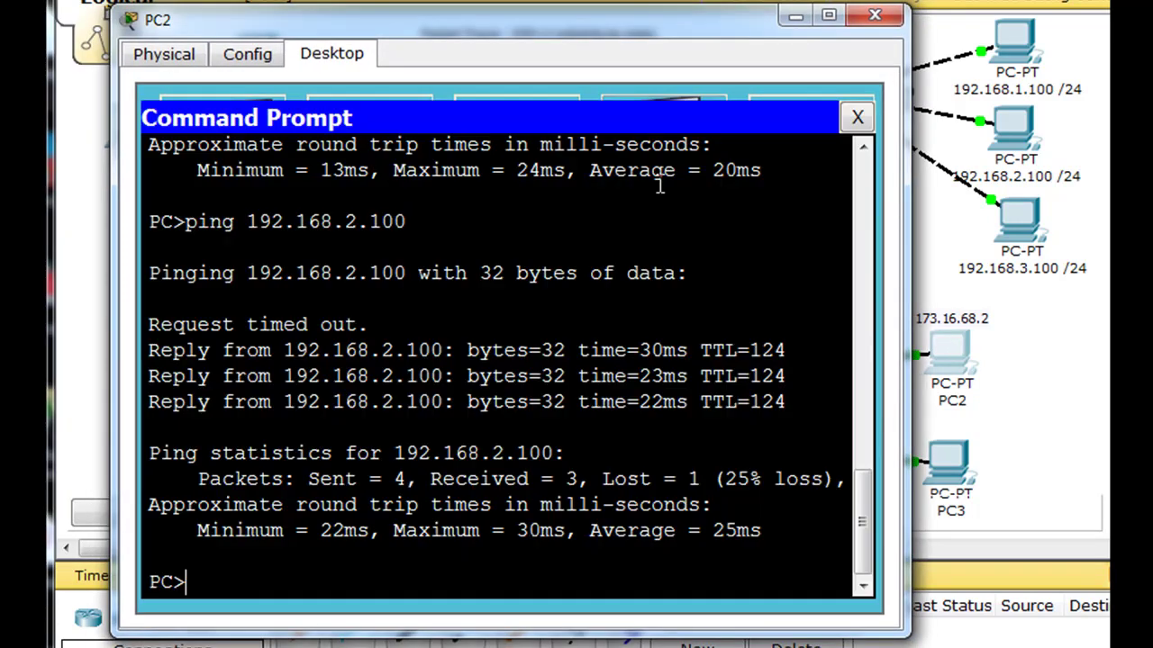
key("Up")
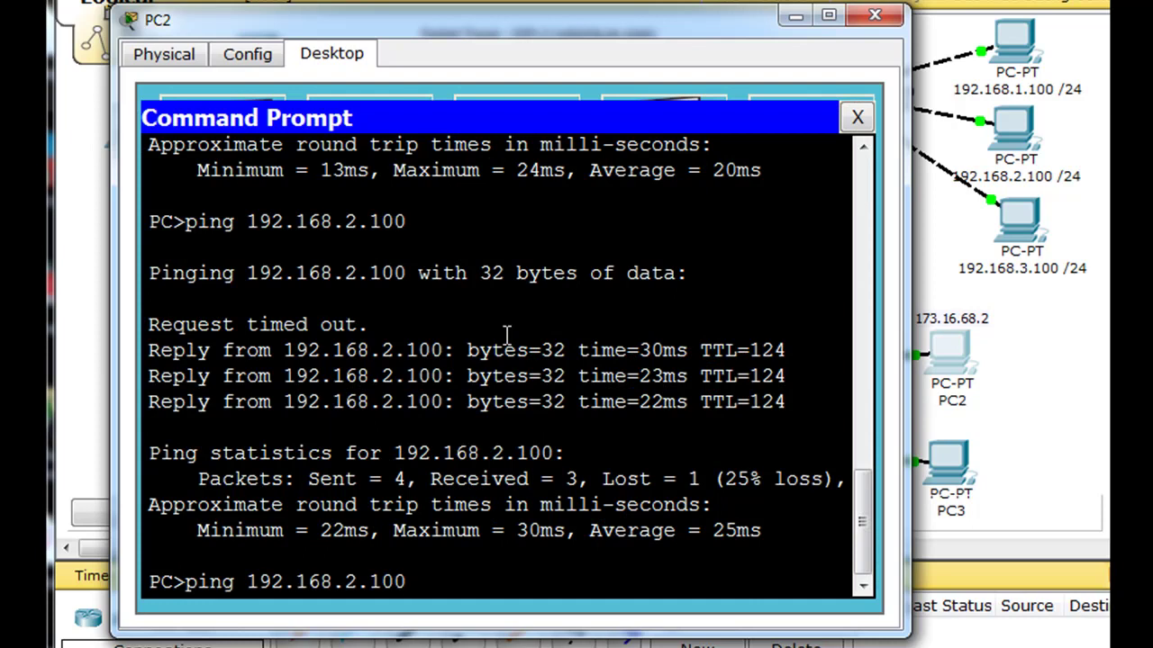
key("Return")
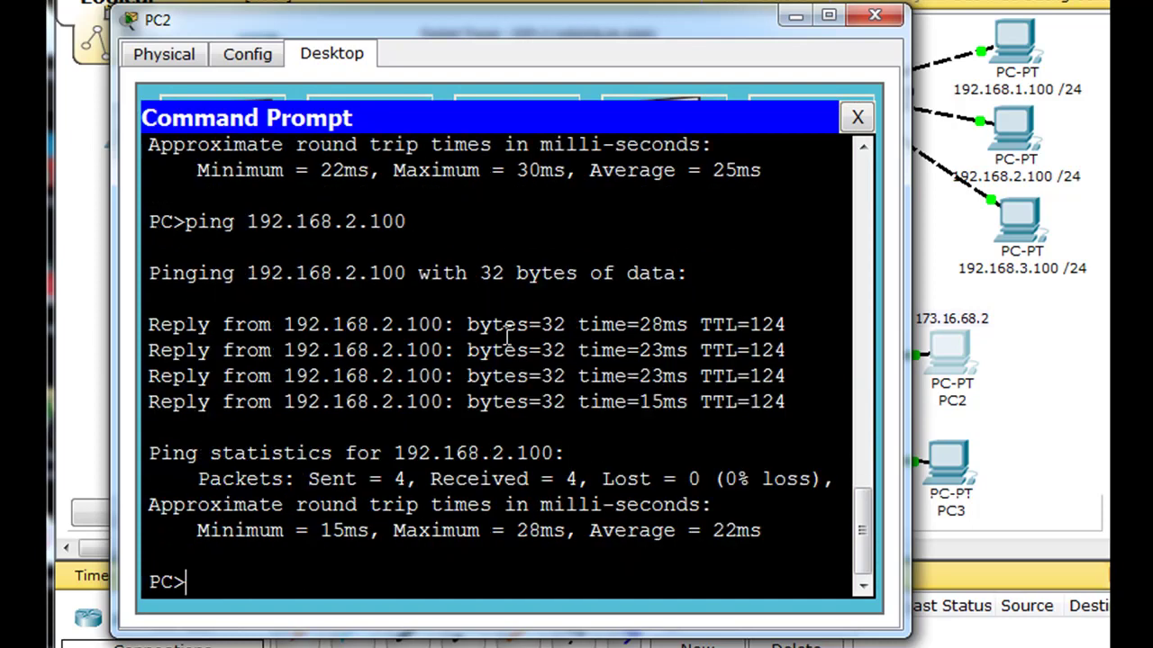
Ping 192.168.3.100 from PC2 and close the PC2 window.
key("Up")
key("BackSpace")
type("3.100")
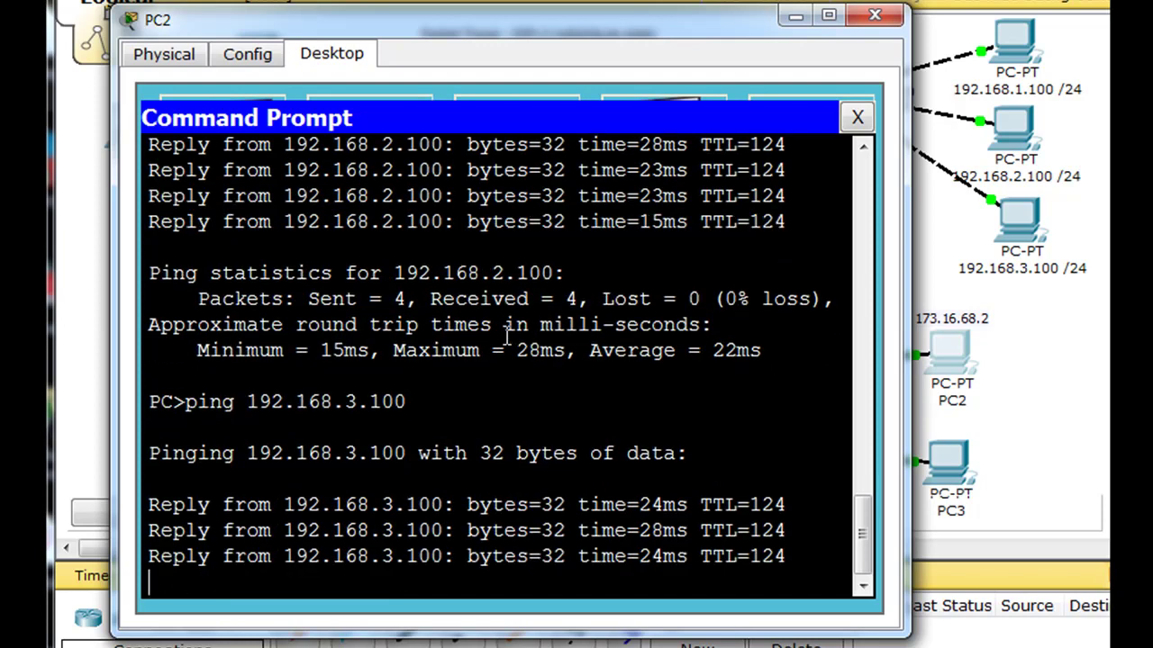
left_click(874, 15)
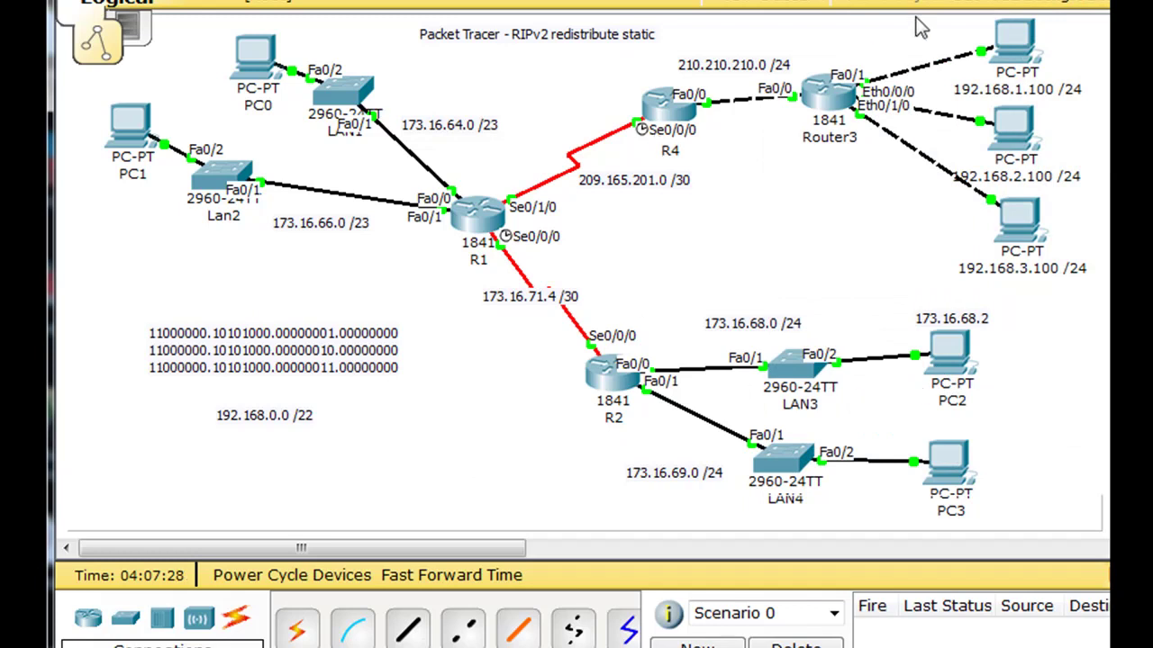
mouse_move(1037, 54)
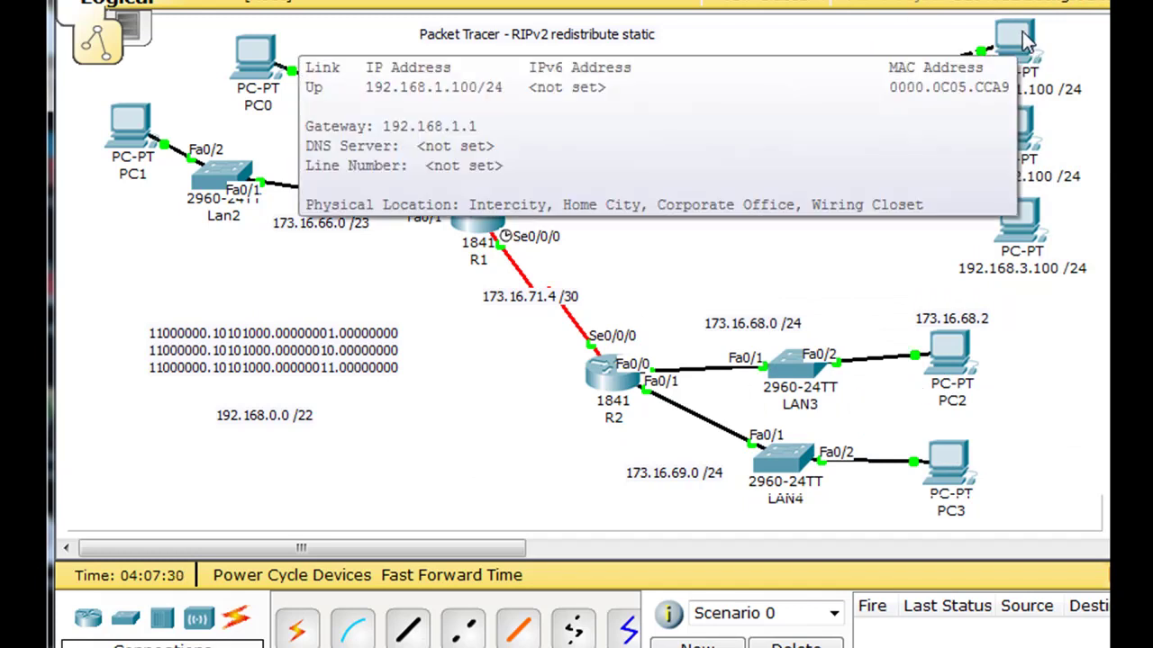